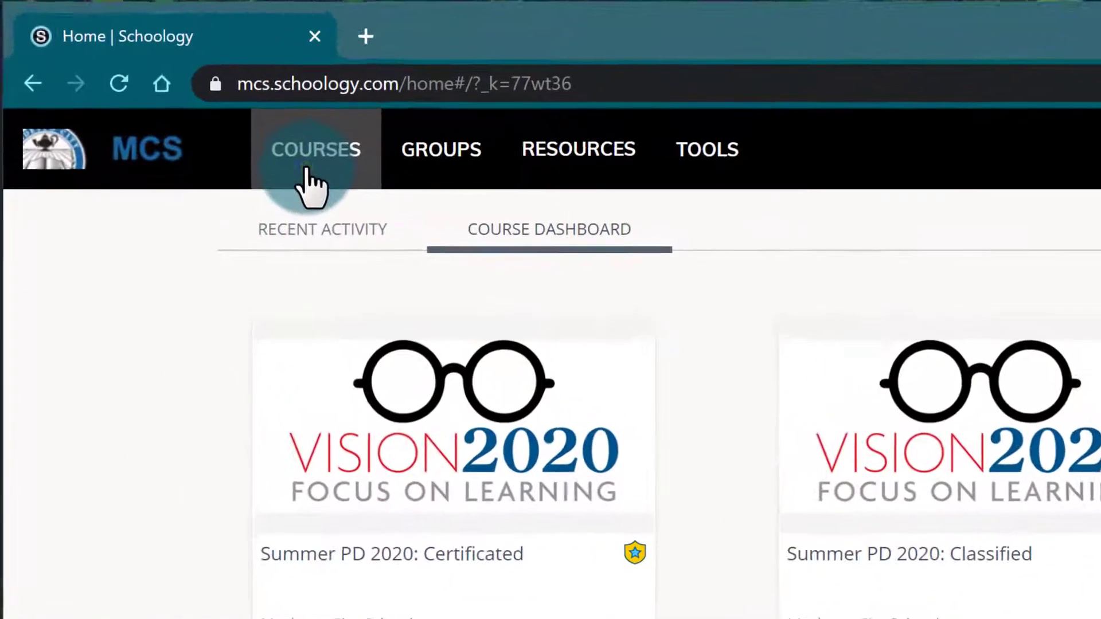
- Open the full My Courses page and look through the list of current courses
click(169, 90)
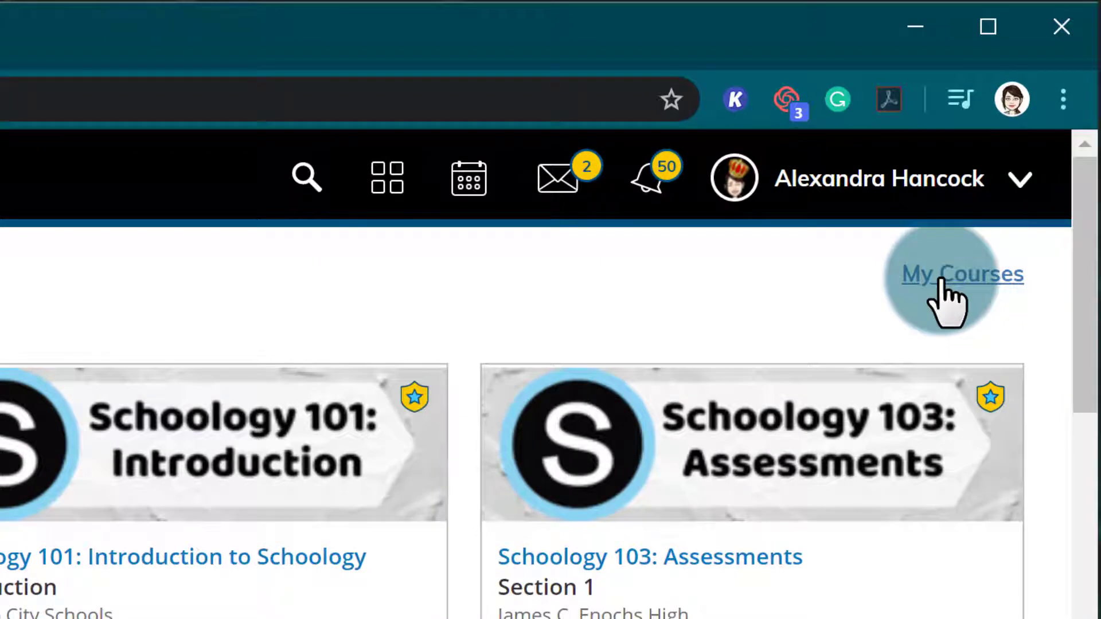
click(941, 280)
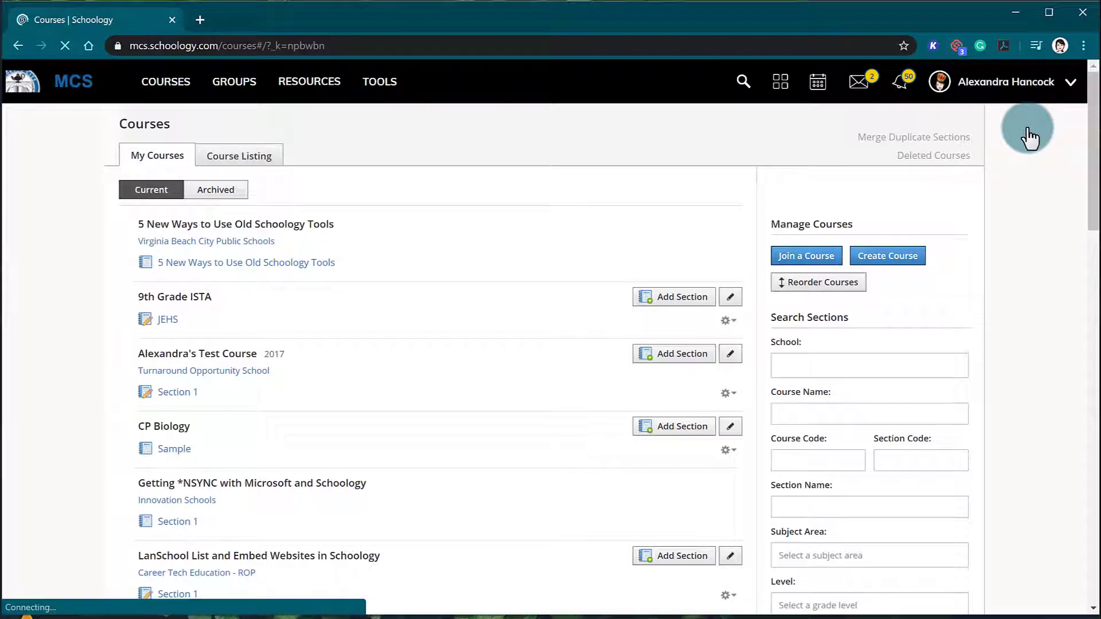
scroll(504, 332, down, 3)
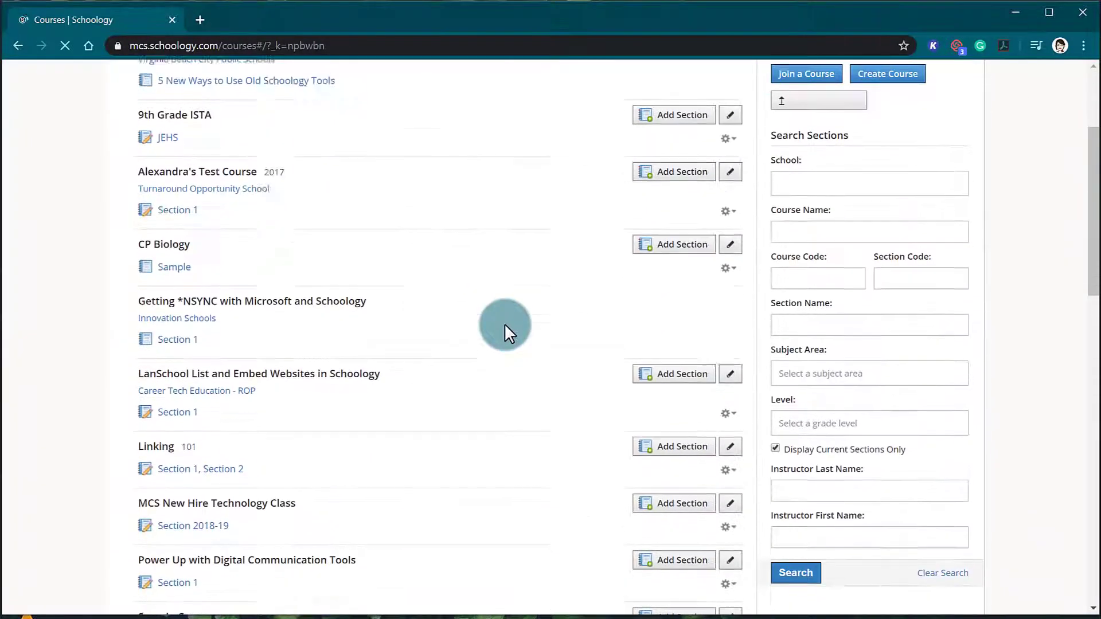
scroll(504, 325, down, 10)
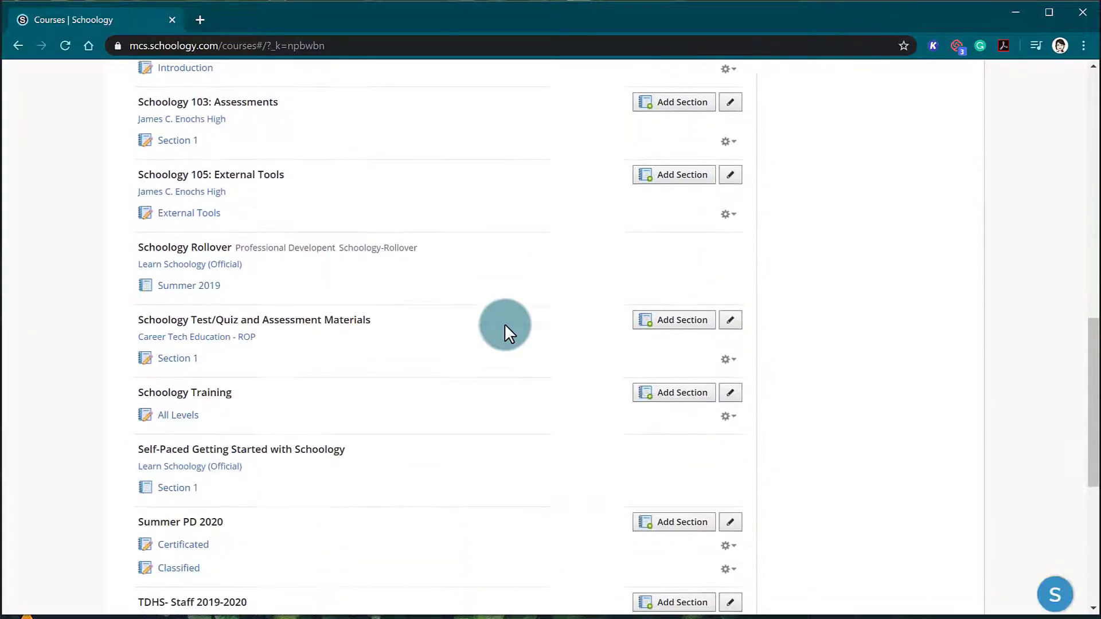
scroll(505, 325, up, 13)
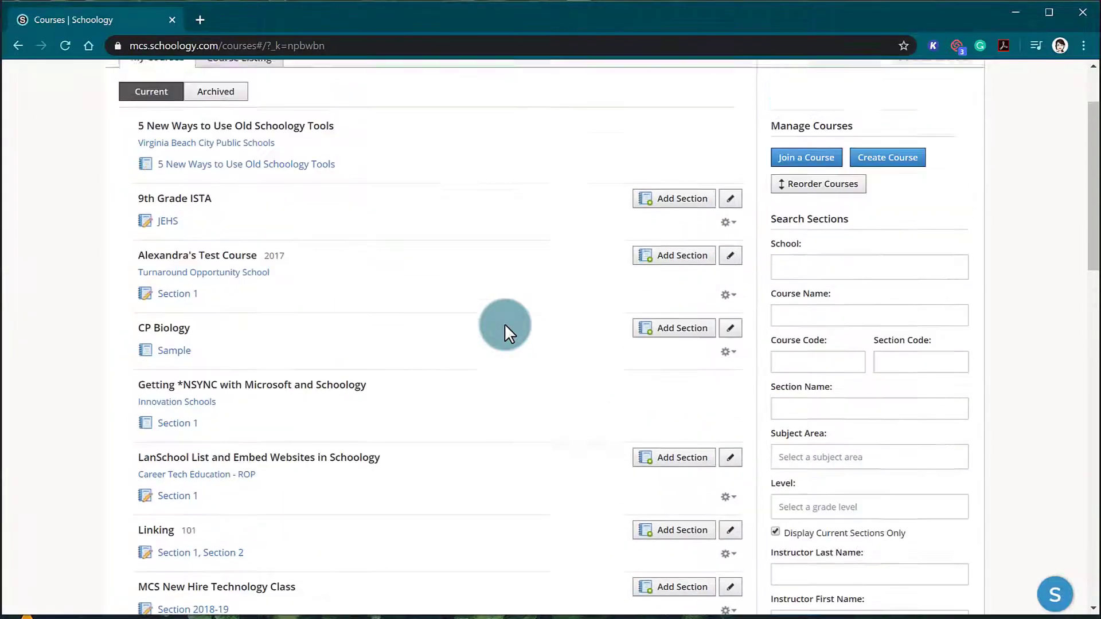
scroll(504, 324, up, 2)
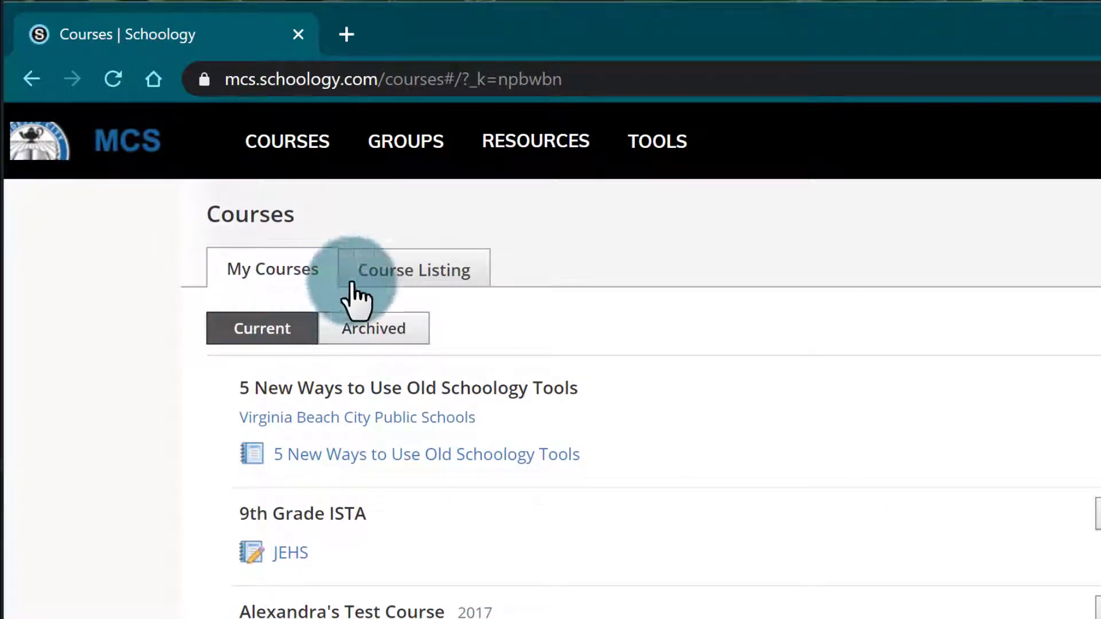
- Open section 1(A) of World History B S2 from the archived courses and check the contents of its Unit 1 Practices folder
click(379, 331)
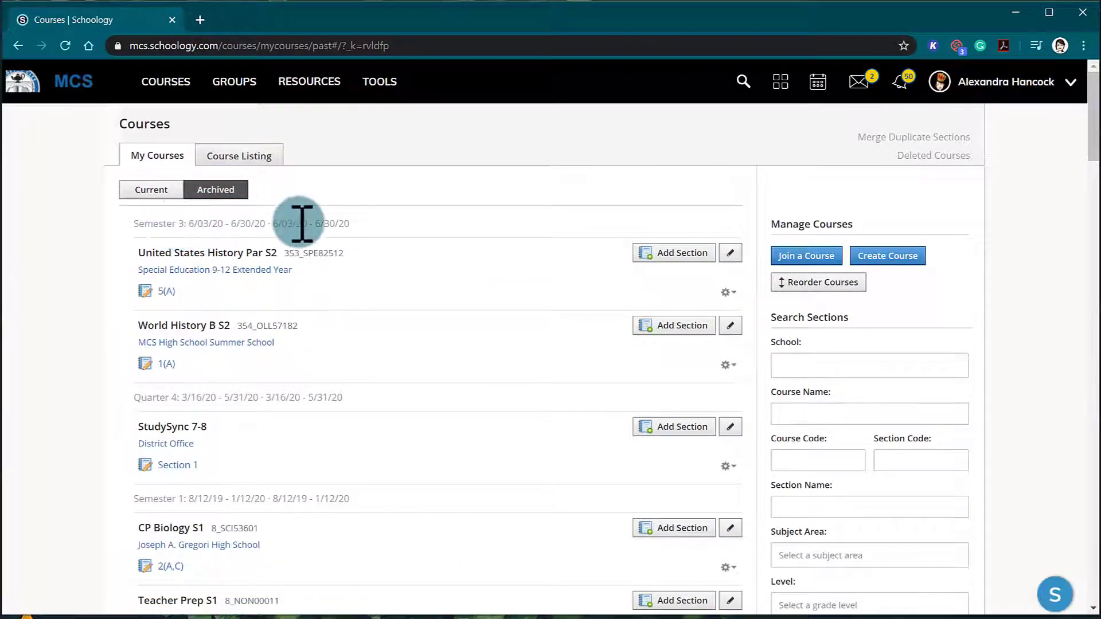
scroll(363, 321, down, 20)
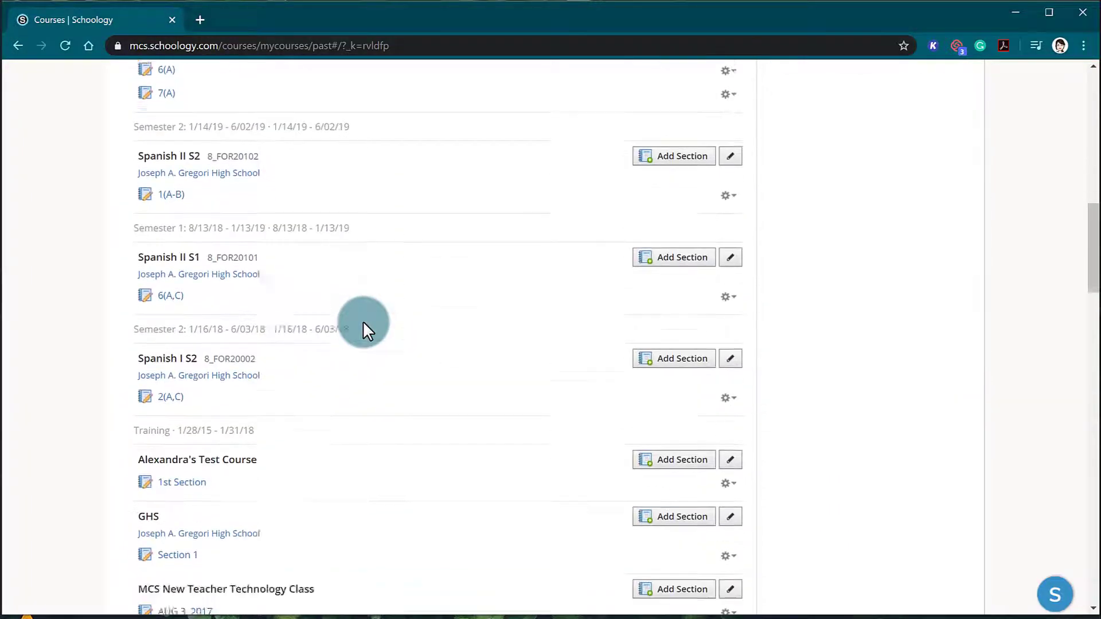
scroll(363, 322, down, 20)
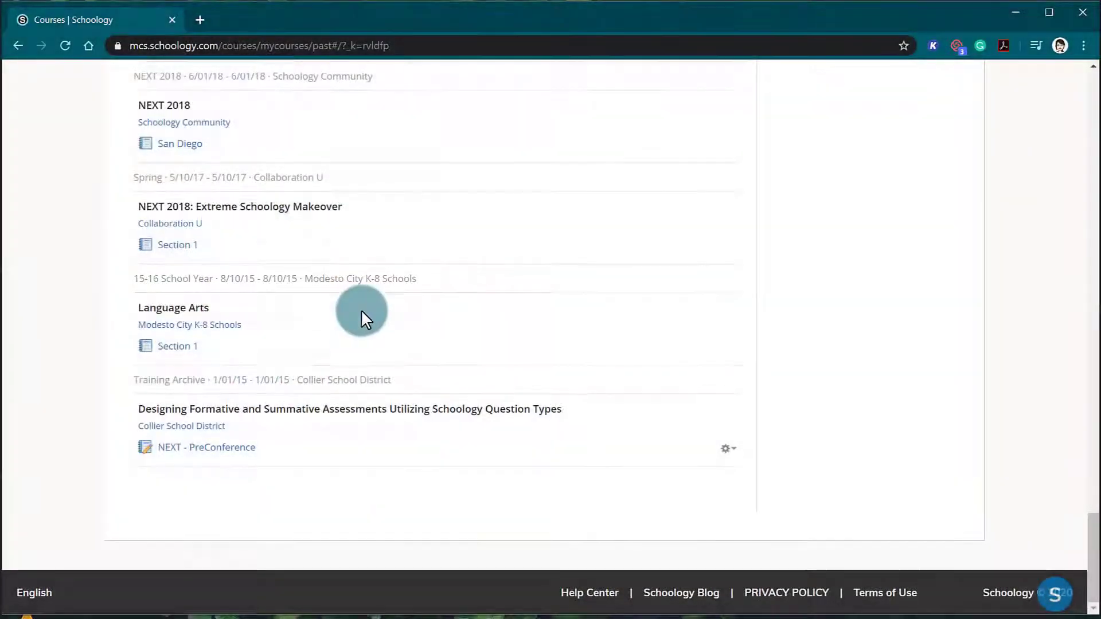
scroll(361, 312, up, 8)
scroll(361, 313, up, 20)
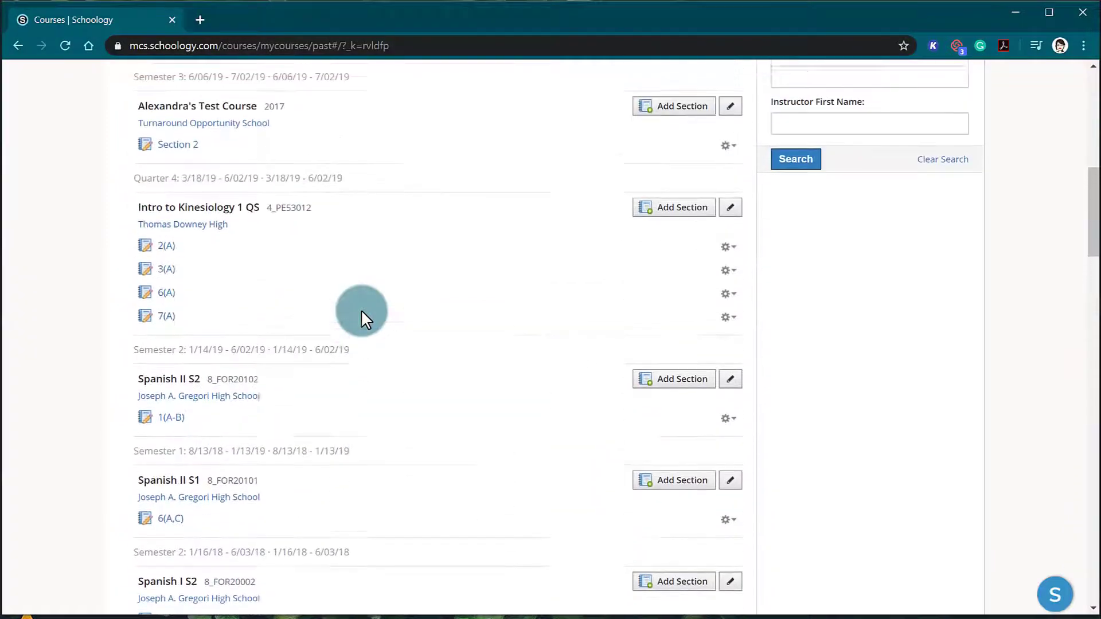
scroll(361, 313, up, 3)
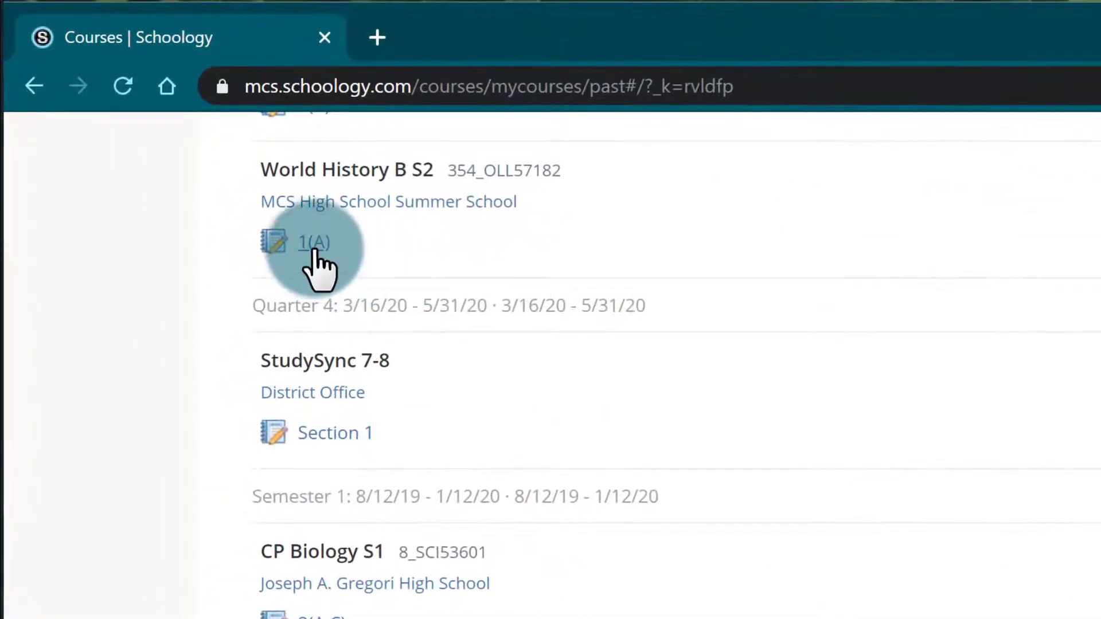
click(317, 251)
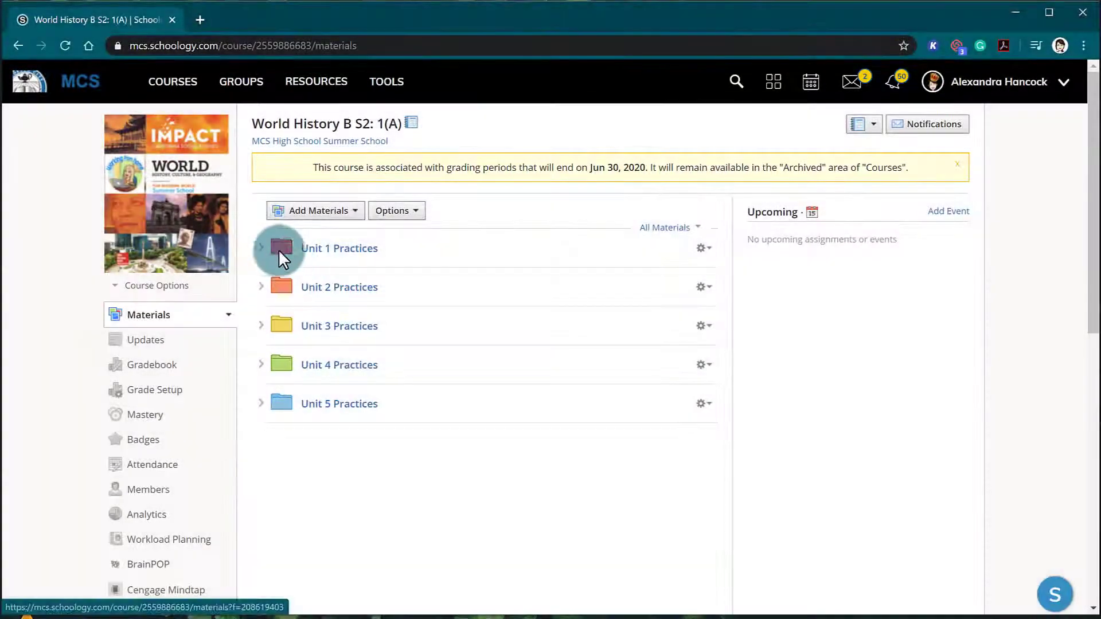
click(262, 248)
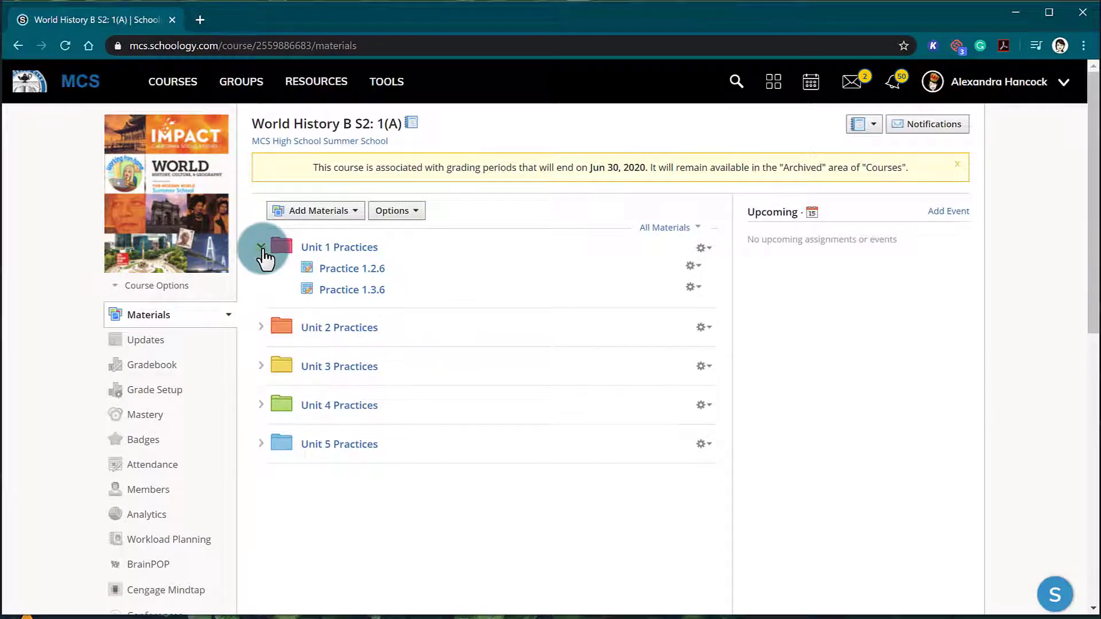
click(261, 248)
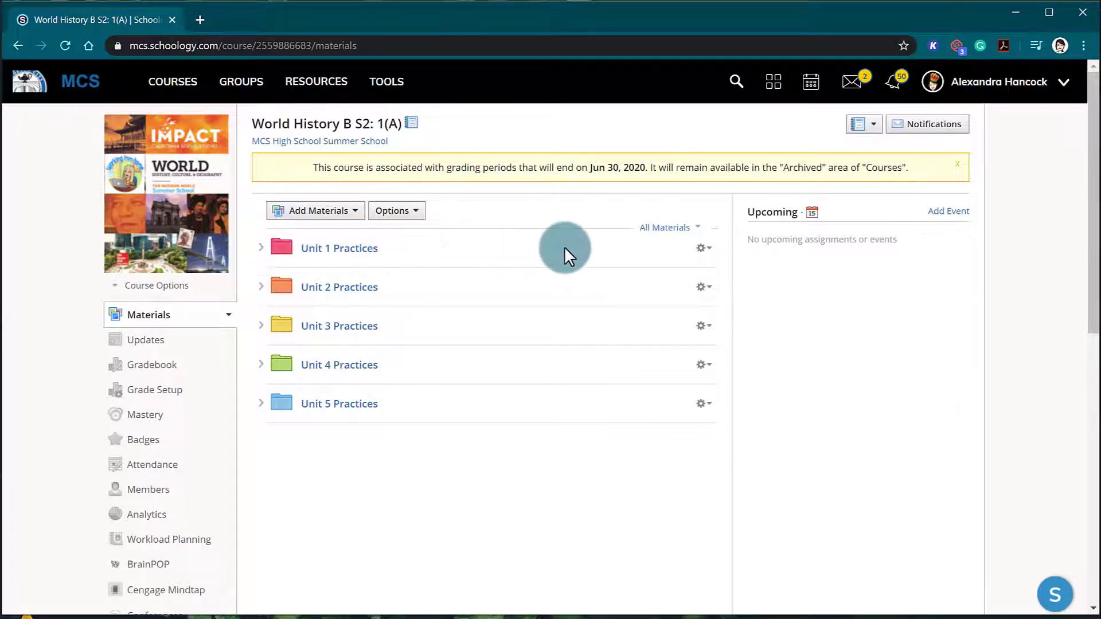
- Set up copying the Unit 1 Practices folder to Section 1 of the Turnaround Opportunity School test course with no folder, and cancel the copy
click(703, 248)
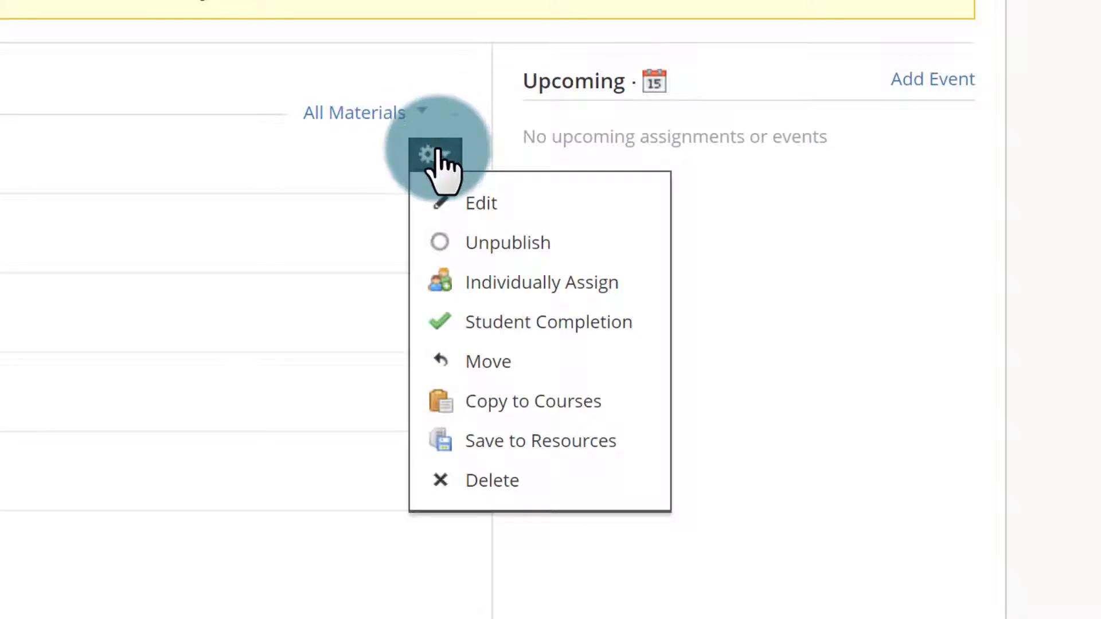
click(508, 411)
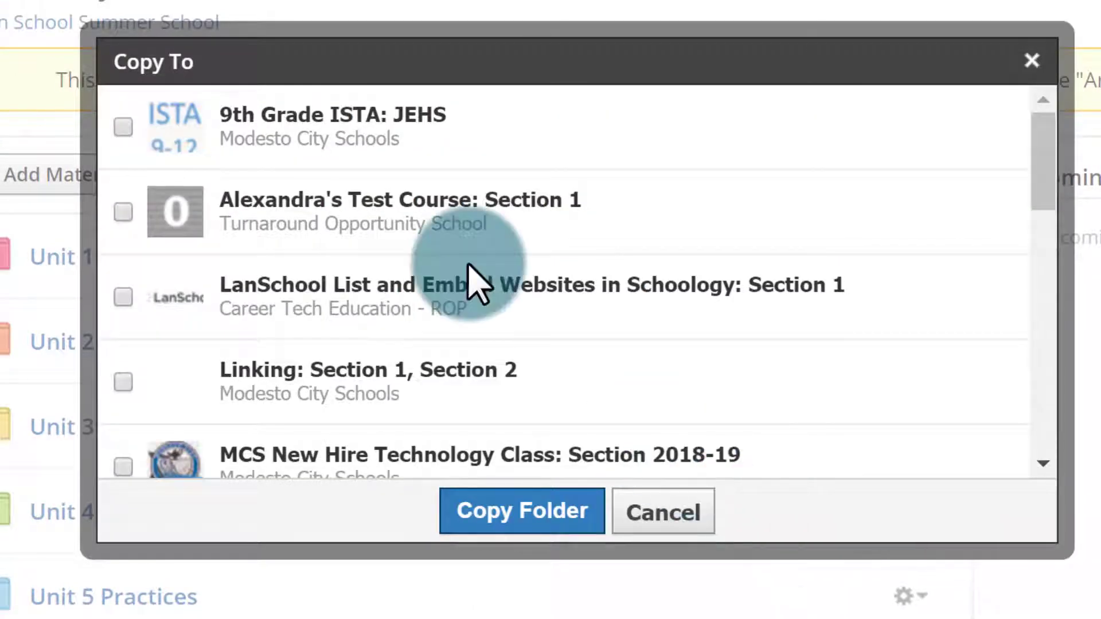
click(123, 212)
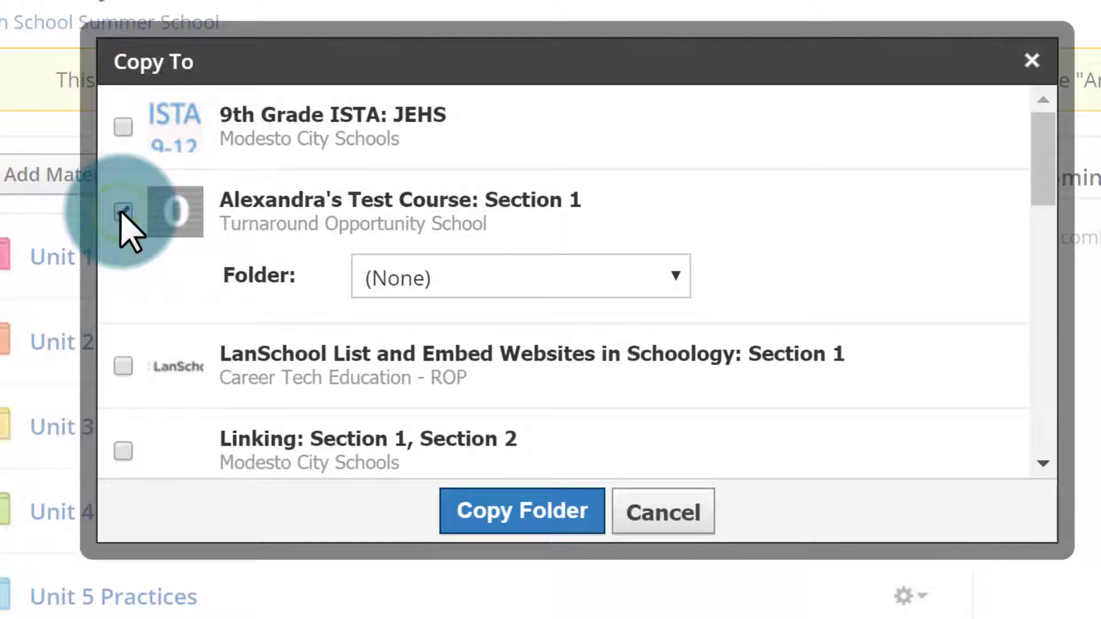
click(414, 276)
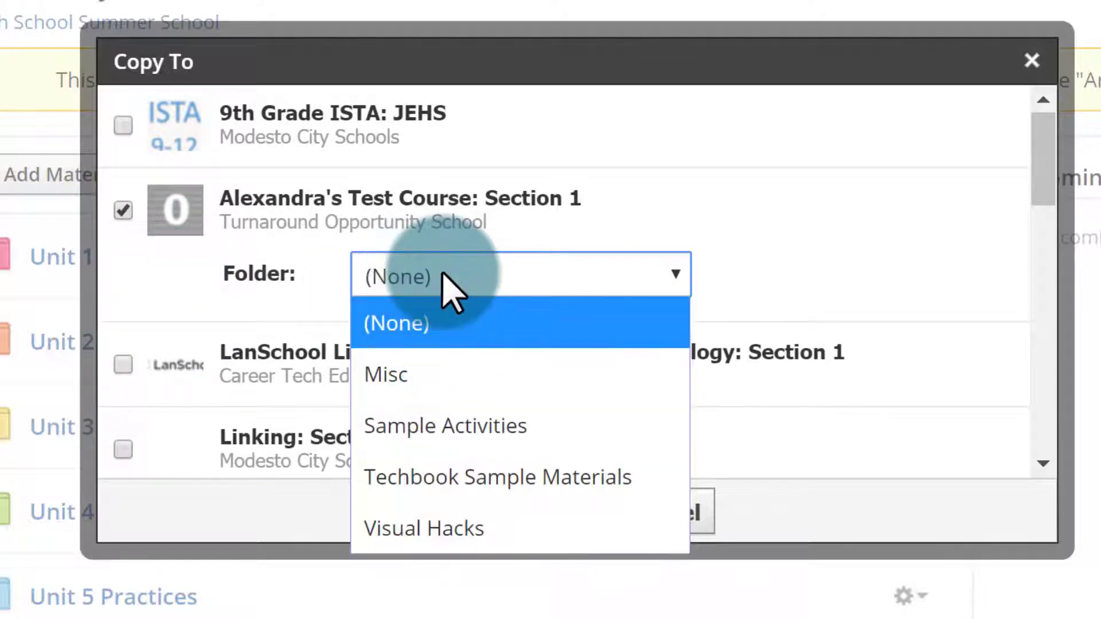
click(450, 289)
click(516, 525)
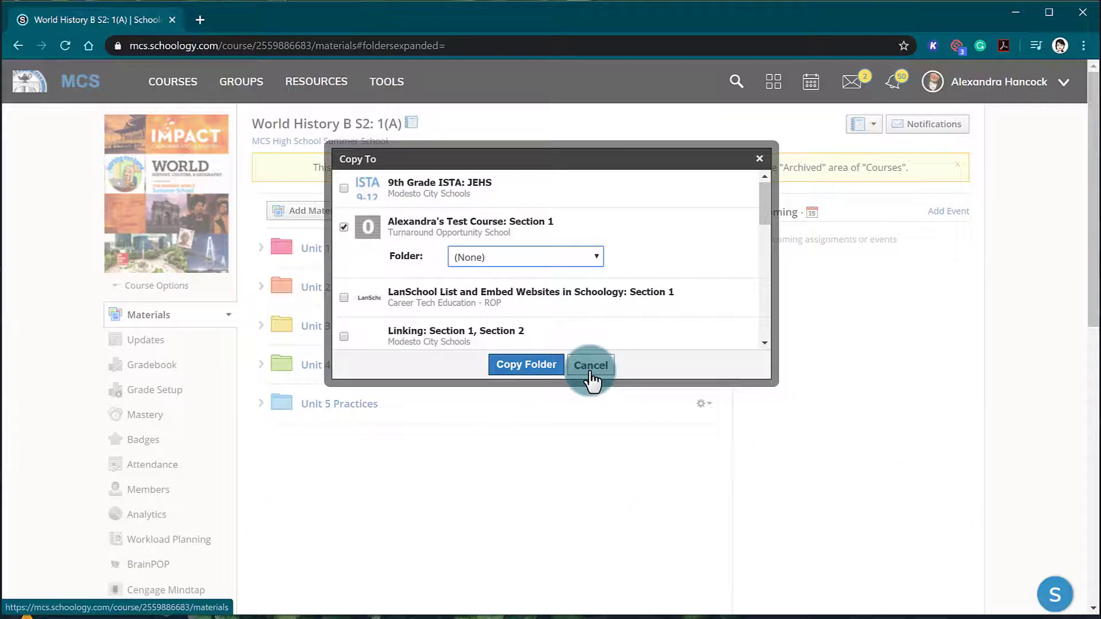
click(663, 512)
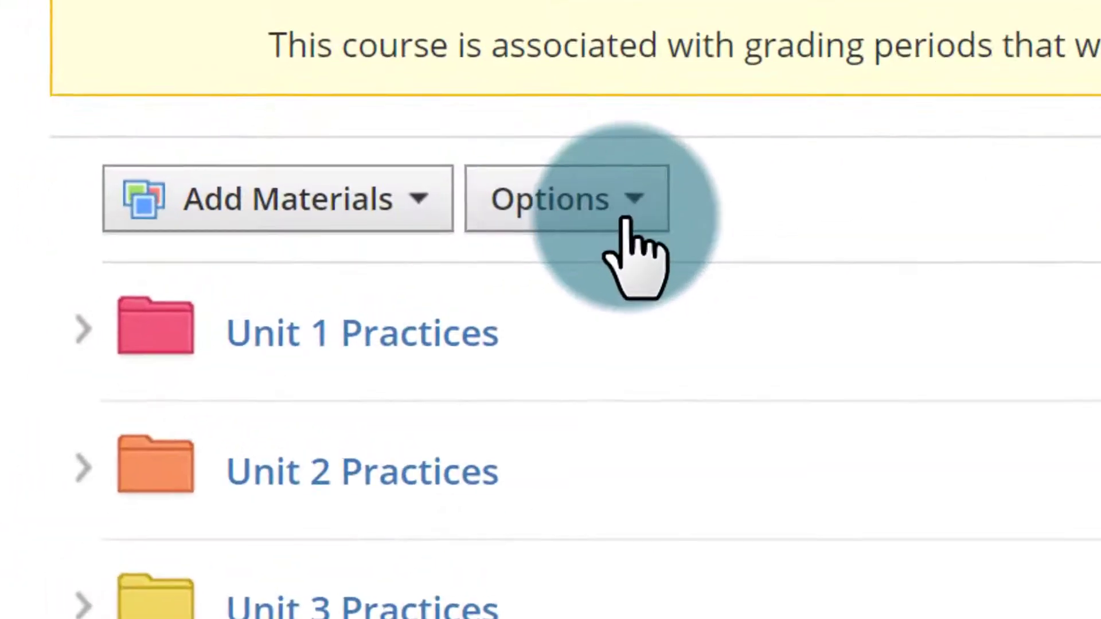
- Save the whole World History course to resources in the Home collection, with no folder, as a folder with resources
click(631, 241)
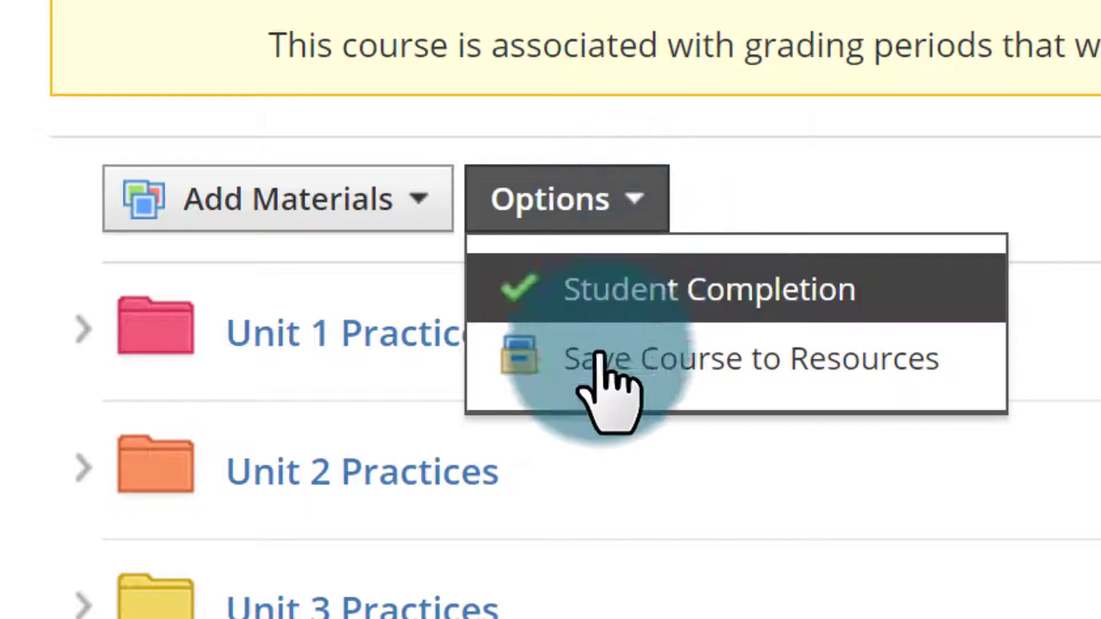
click(677, 383)
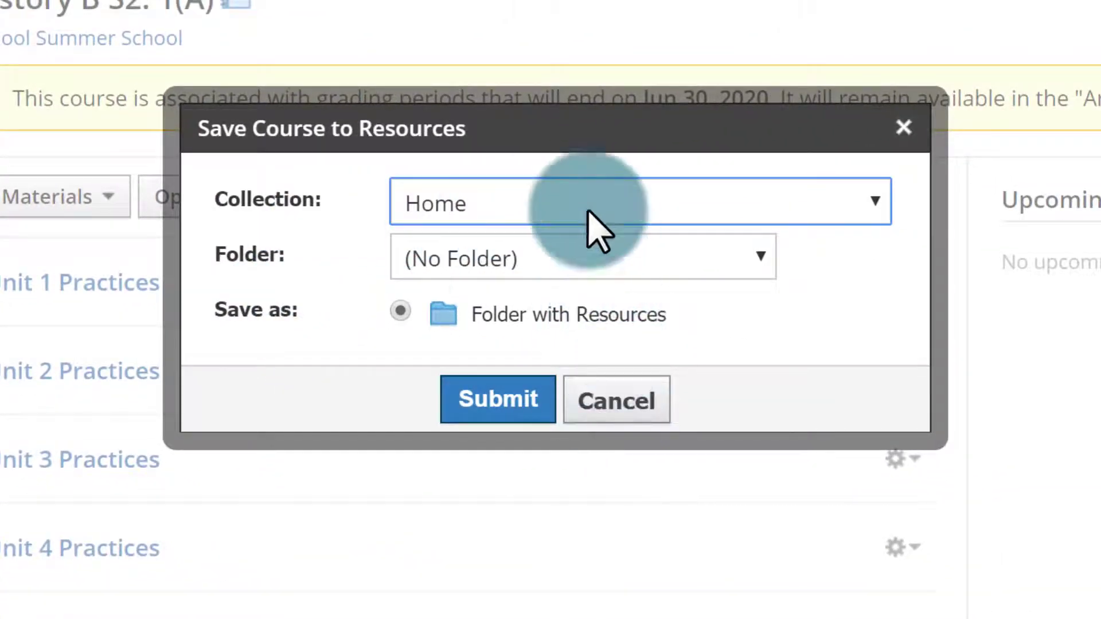
click(554, 197)
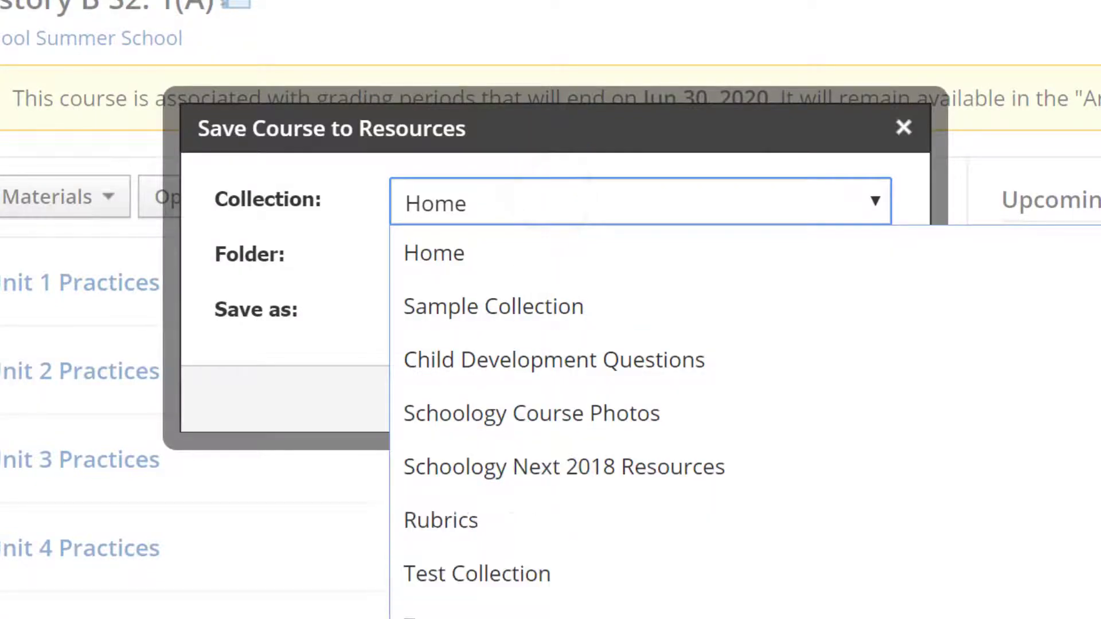
click(504, 268)
click(504, 267)
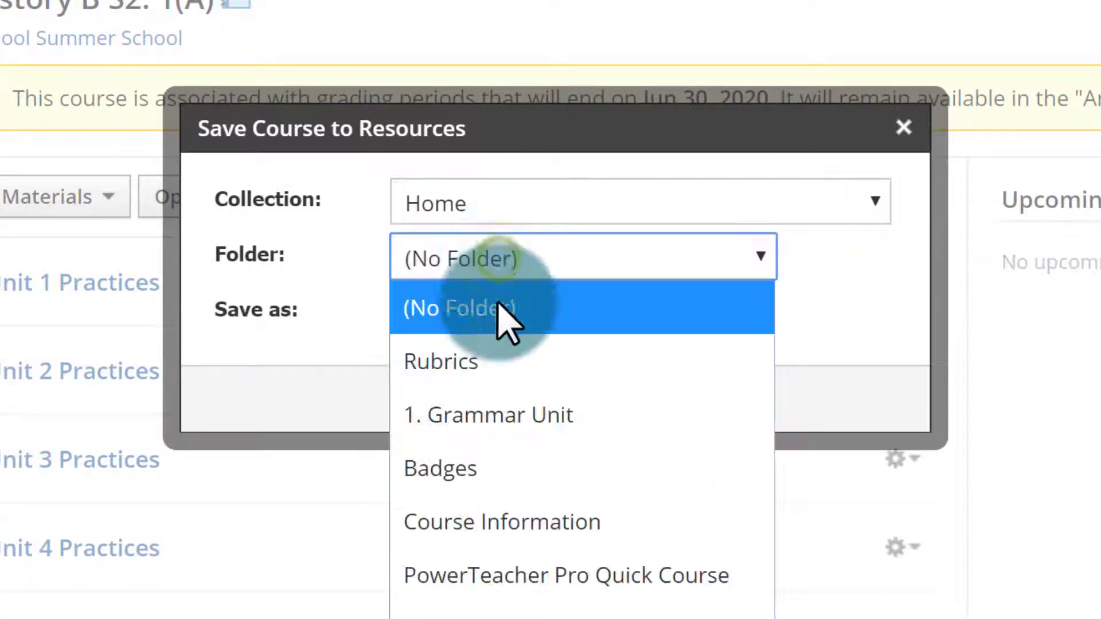
click(574, 281)
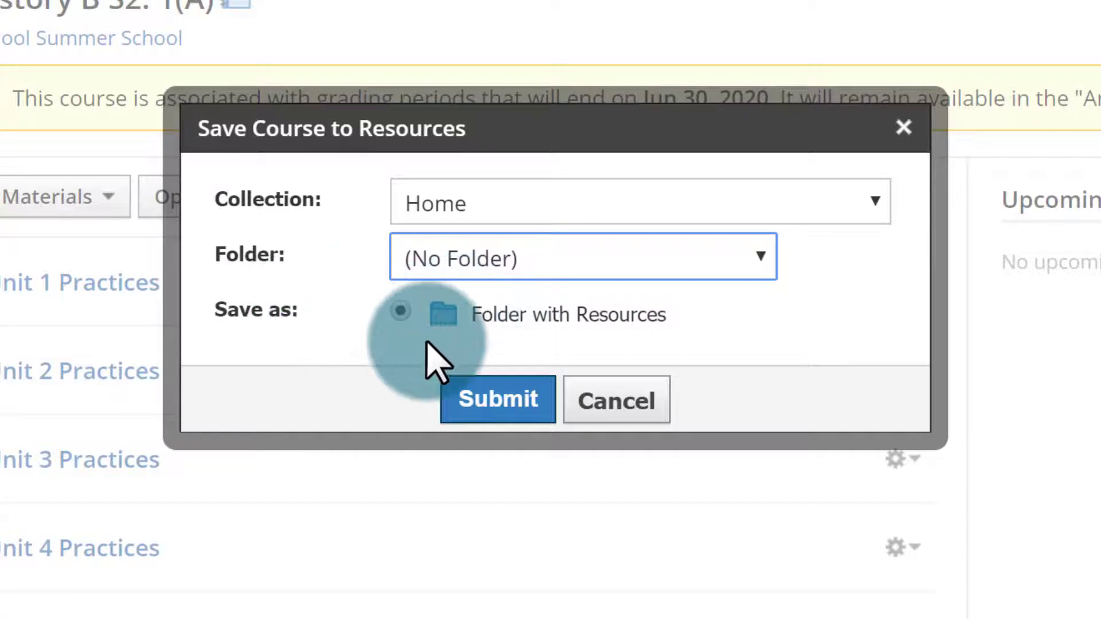
click(513, 406)
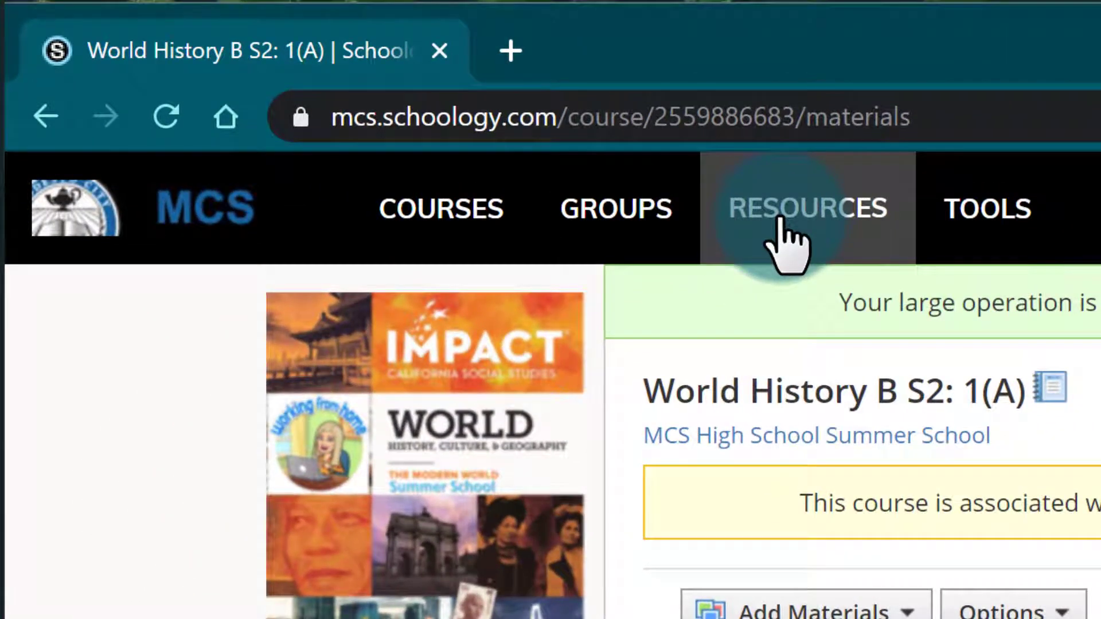
- Open the saved World History B S2: 1(A) folder in the Home collection of the personal resources
click(782, 219)
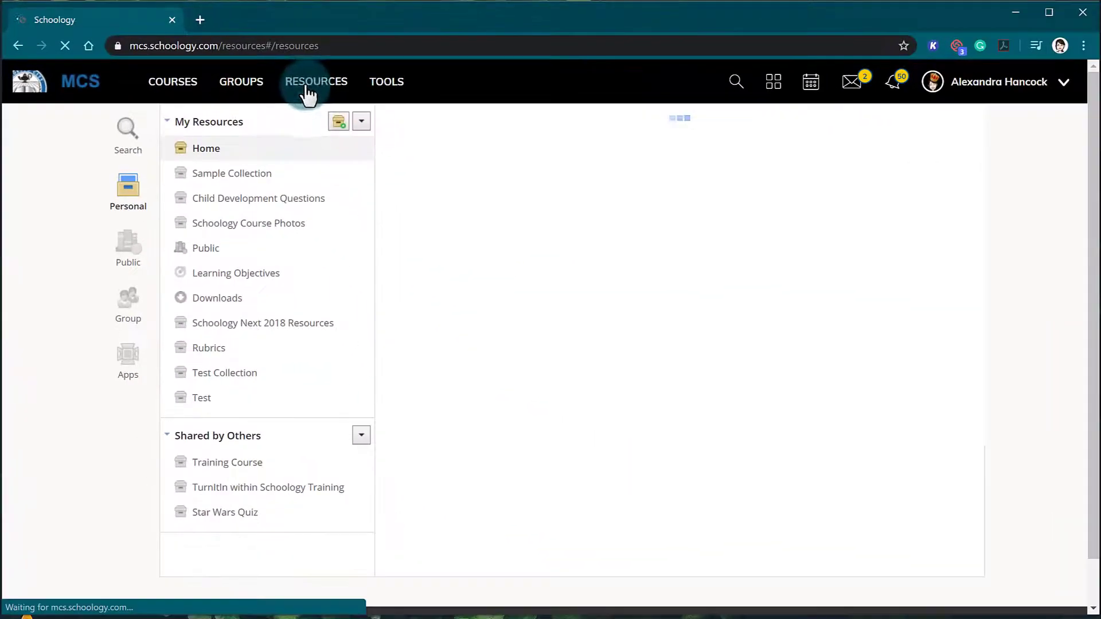
click(571, 395)
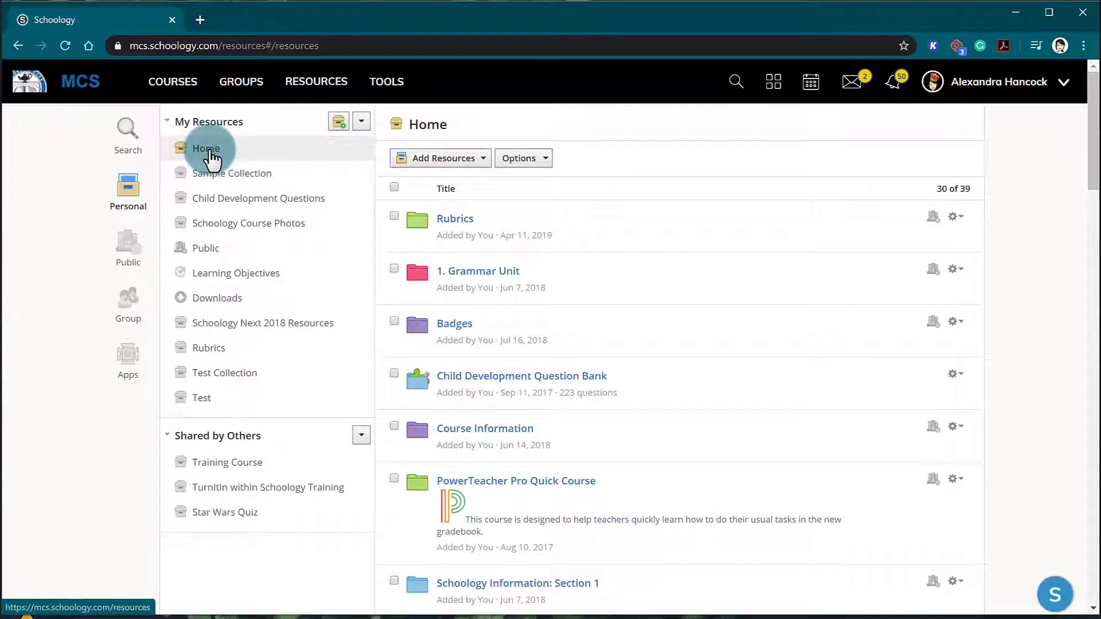
scroll(541, 379, down, 1)
click(543, 428)
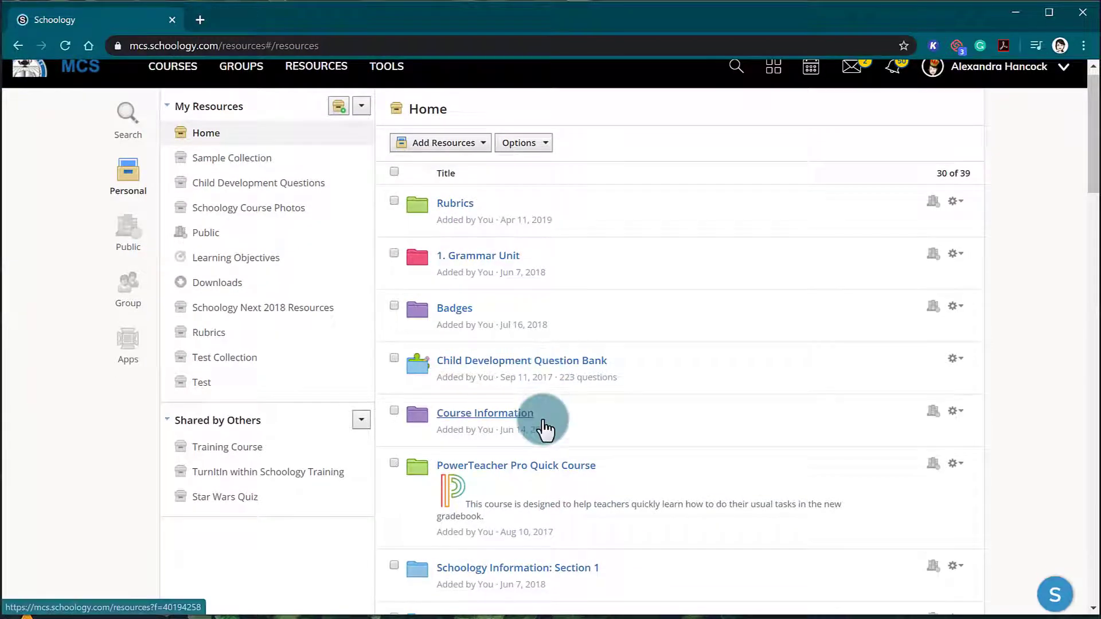
scroll(543, 428, down, 15)
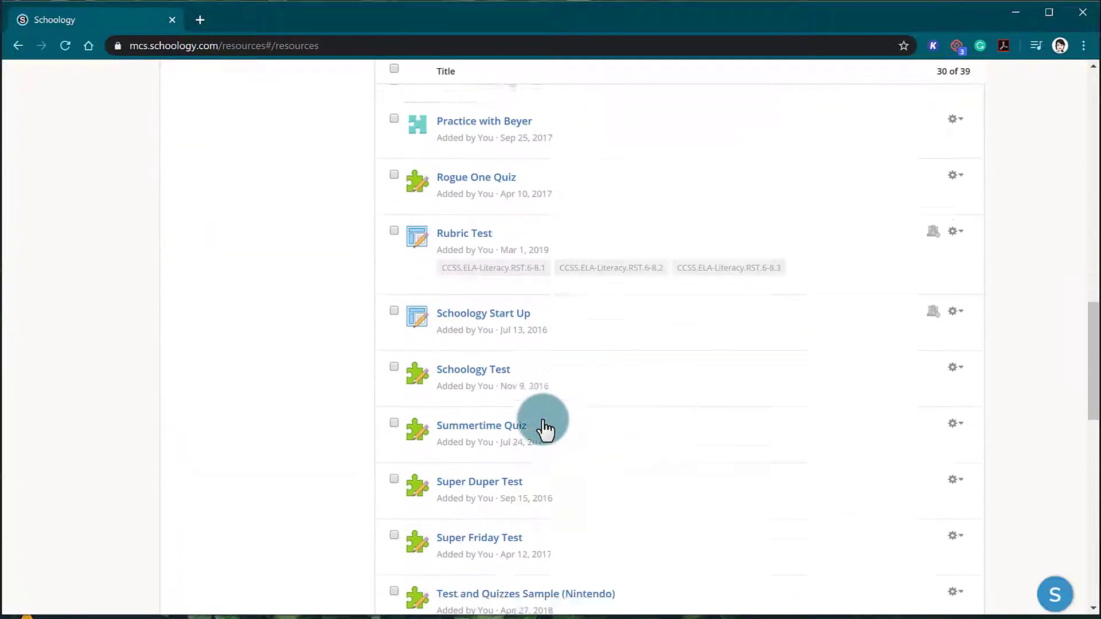
scroll(544, 427, down, 10)
scroll(544, 428, down, 10)
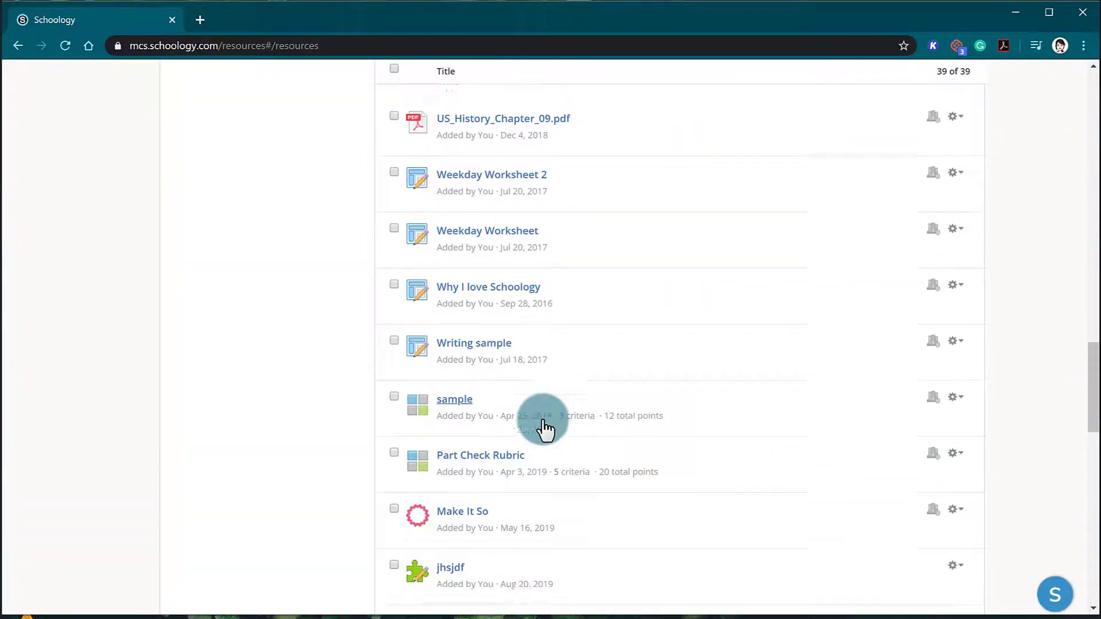
scroll(543, 428, down, 1)
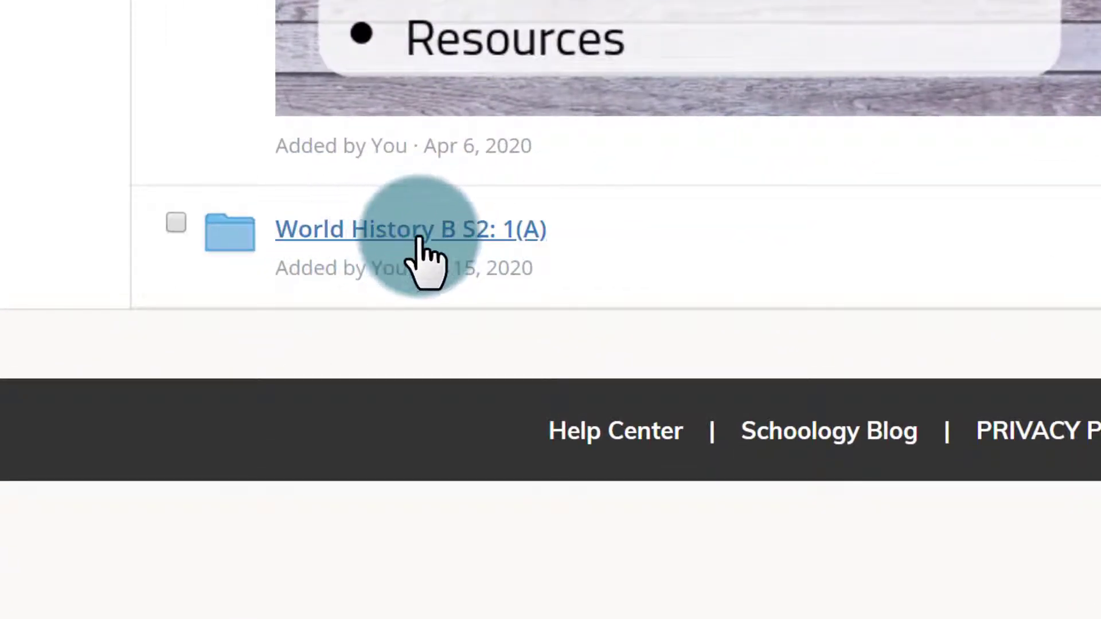
click(419, 236)
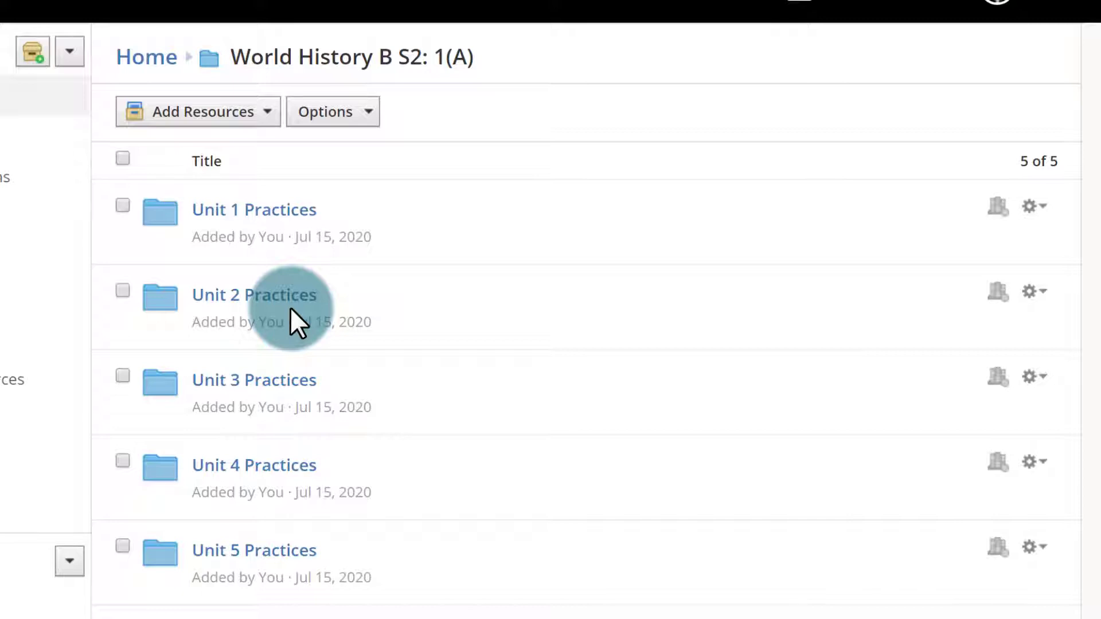
- Set up adding the Unit 1 Practices folder to Section 1 of the Turnaround Opportunity School test course with no folder, and cancel it
click(1030, 207)
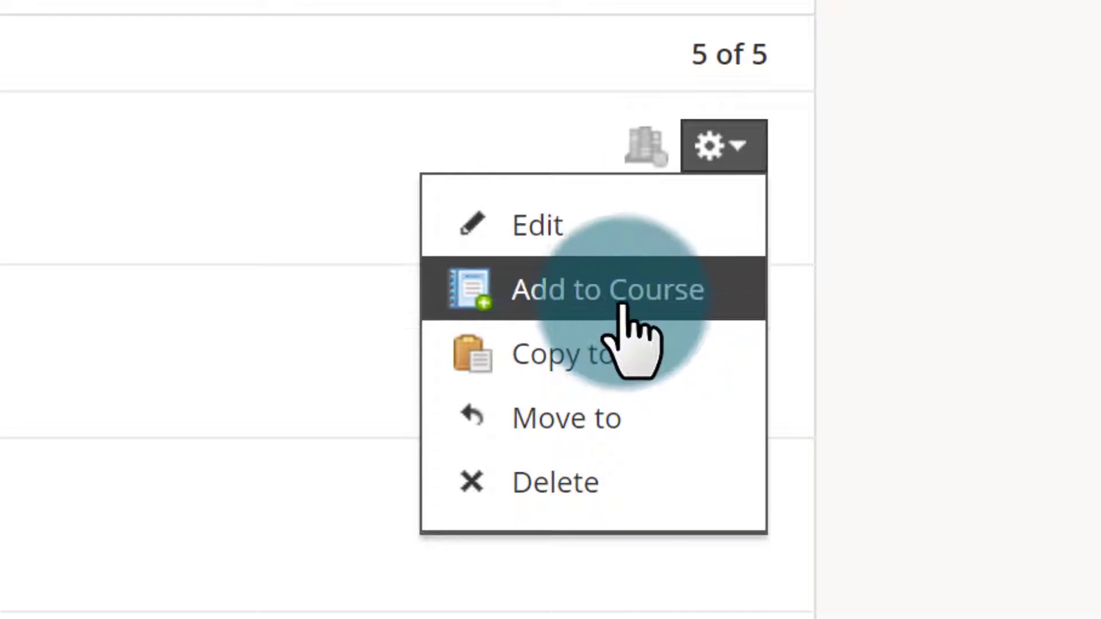
click(619, 297)
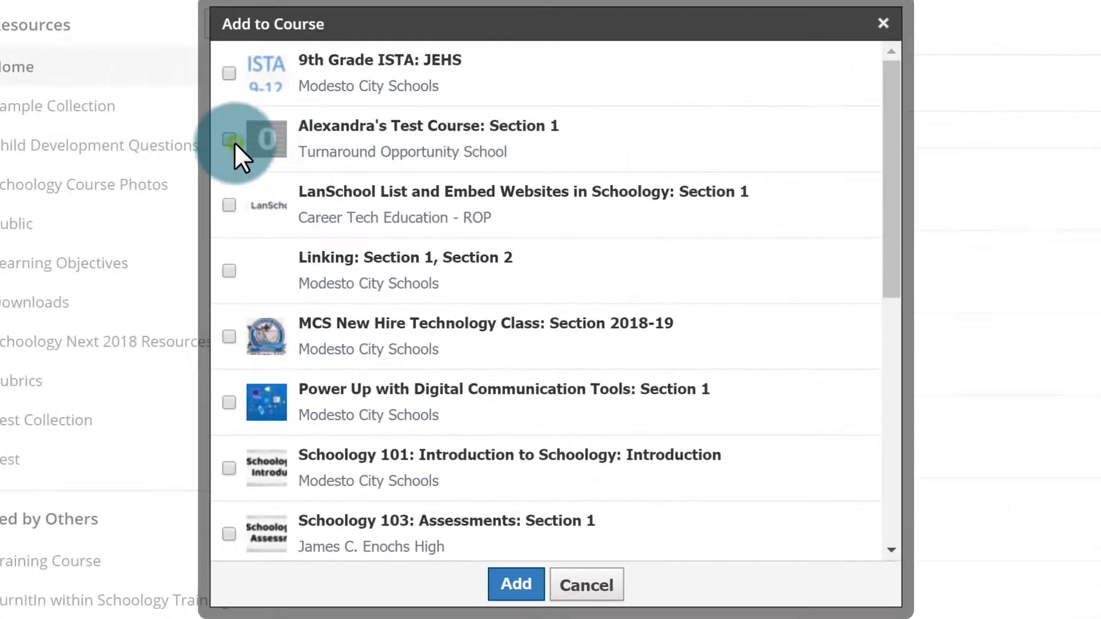
click(144, 135)
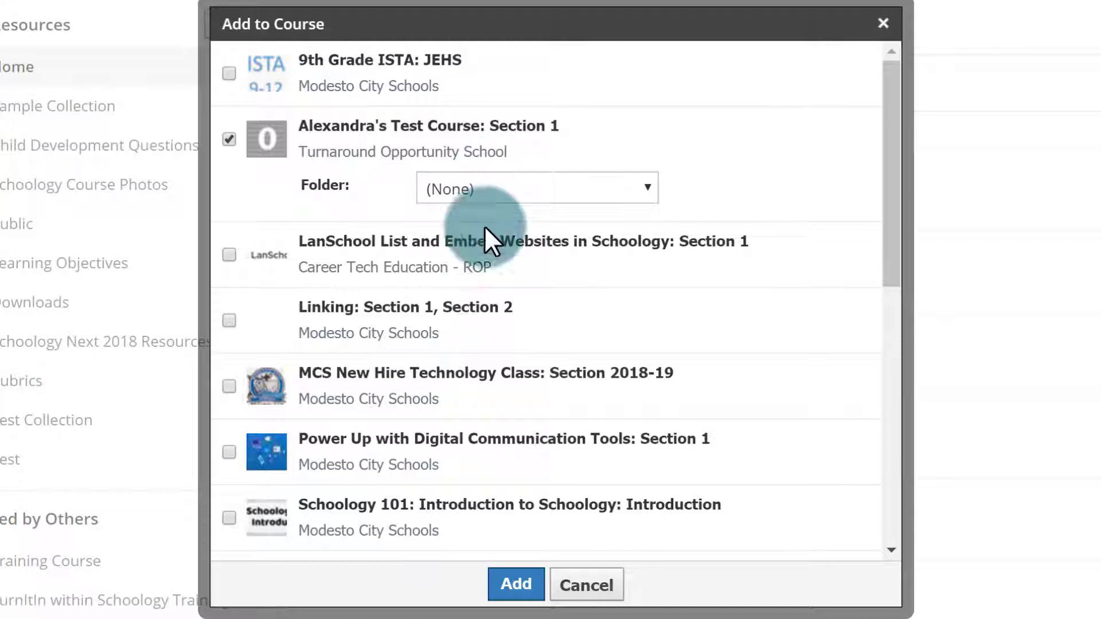
click(576, 585)
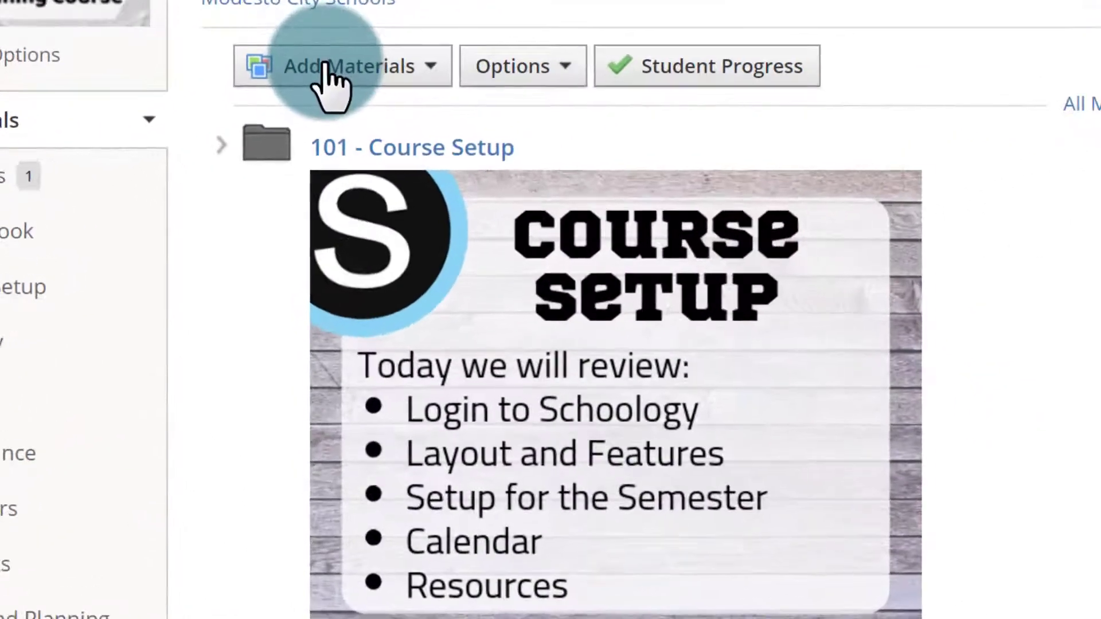
- Select New Assessment Example in the personal Sample Collection for import into the Schoology Training: All Levels course and proceed to the import options
click(310, 168)
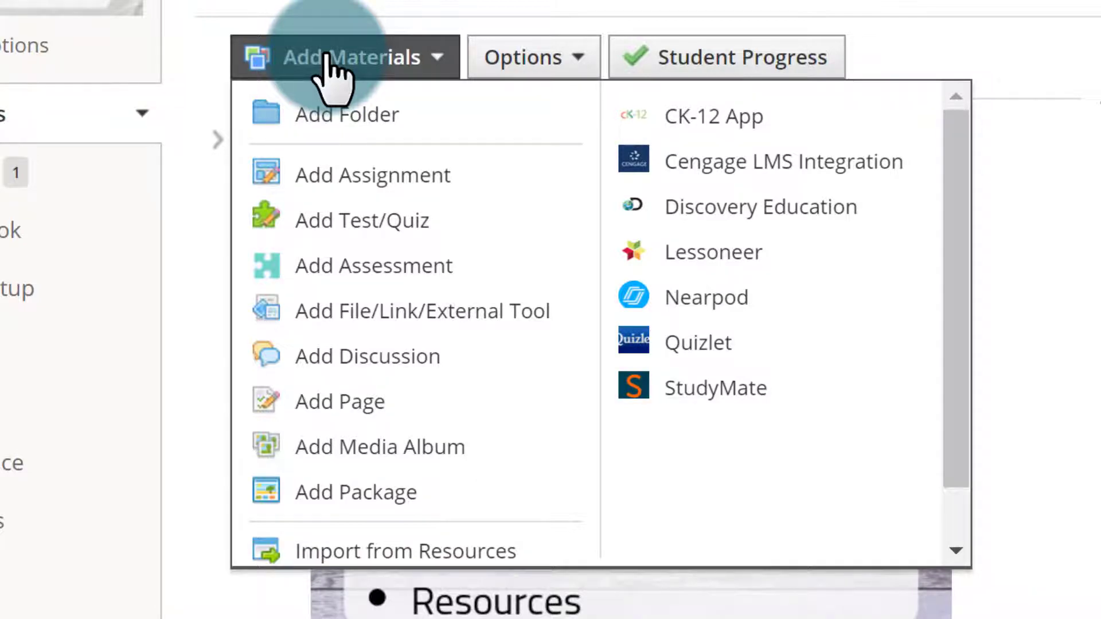
click(414, 556)
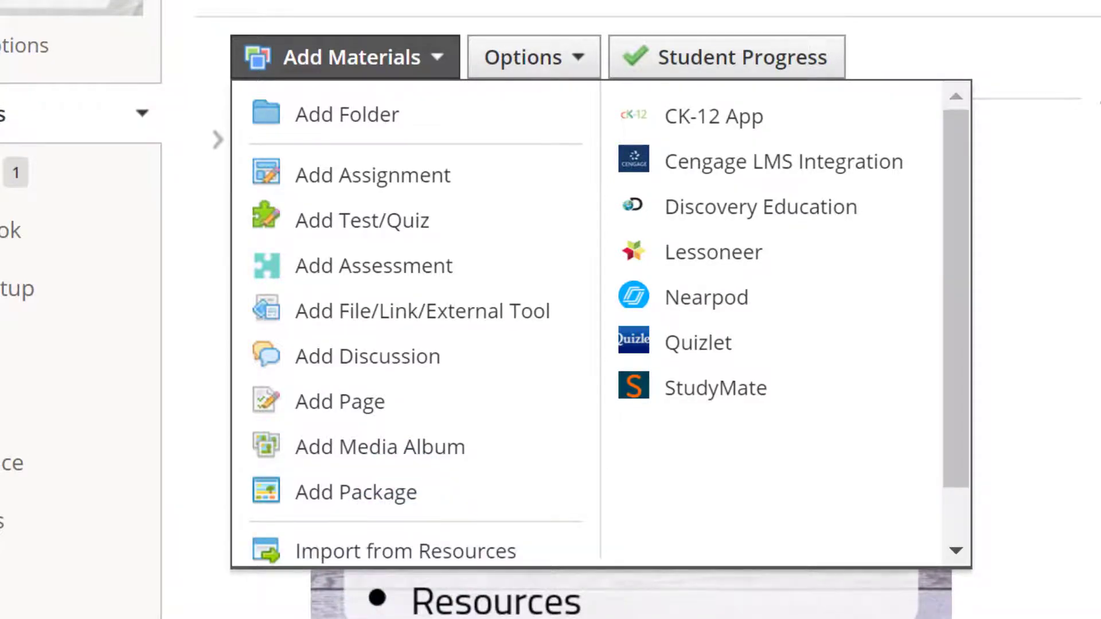
click(349, 546)
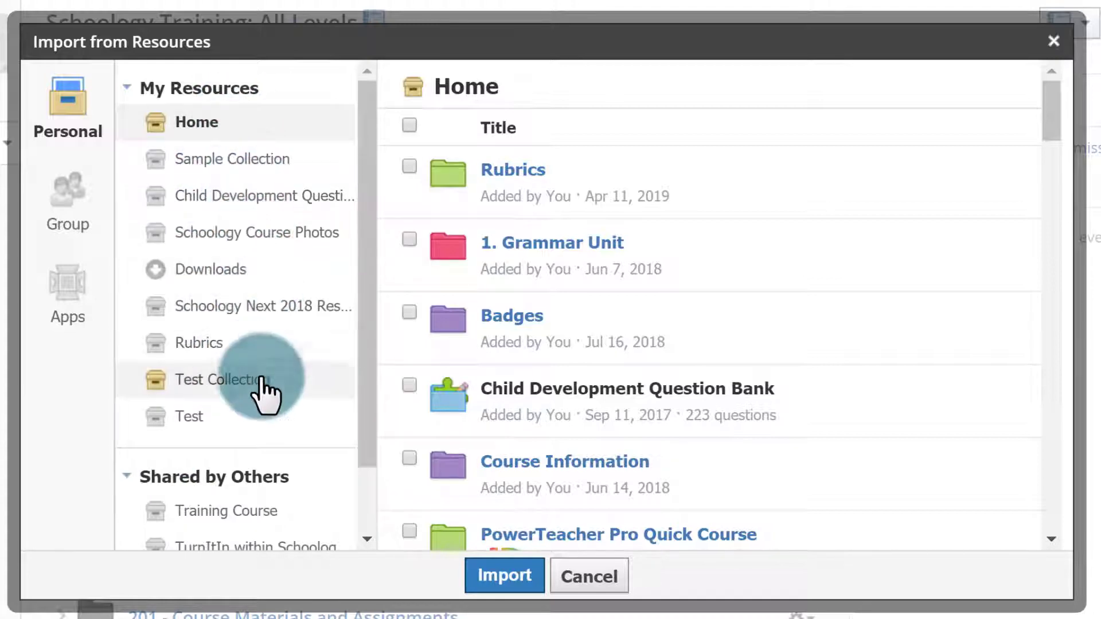
click(210, 158)
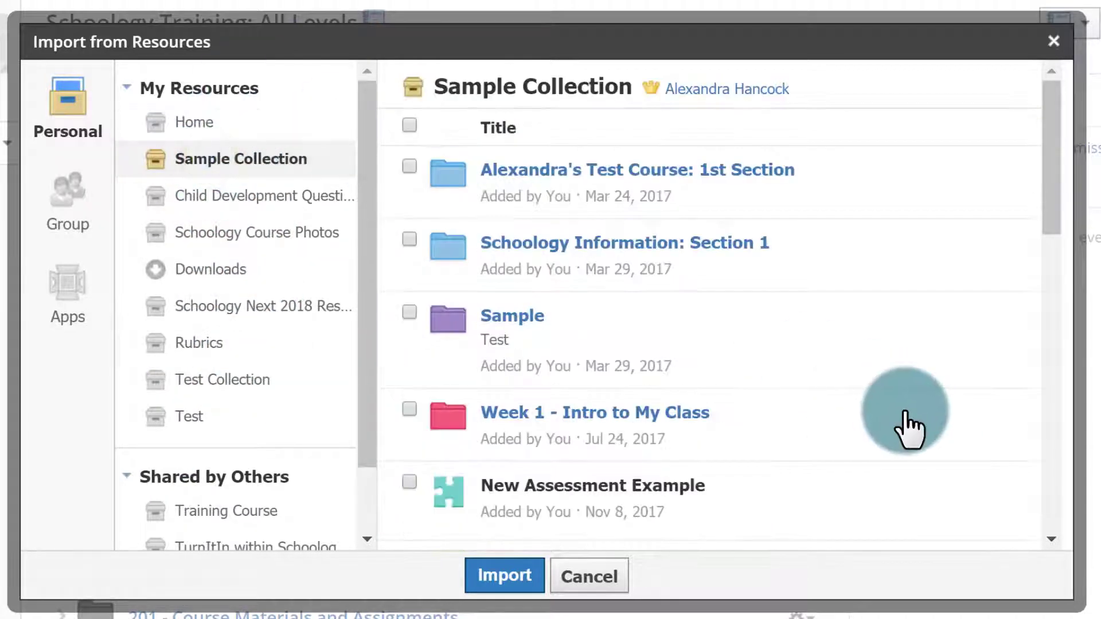
scroll(688, 318, down, 2)
click(410, 359)
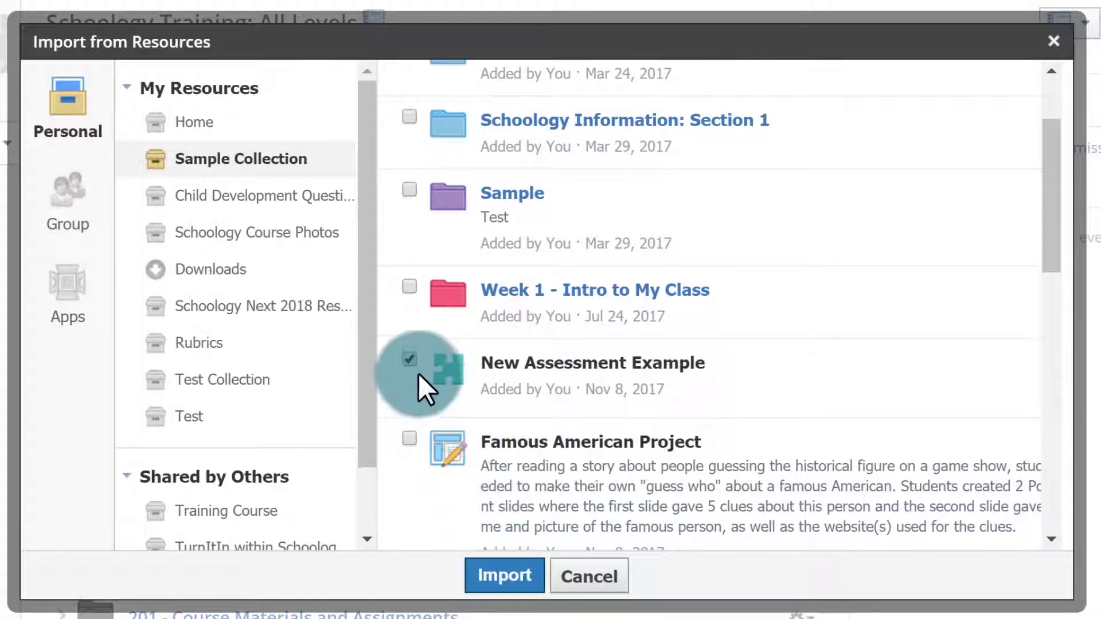
click(515, 579)
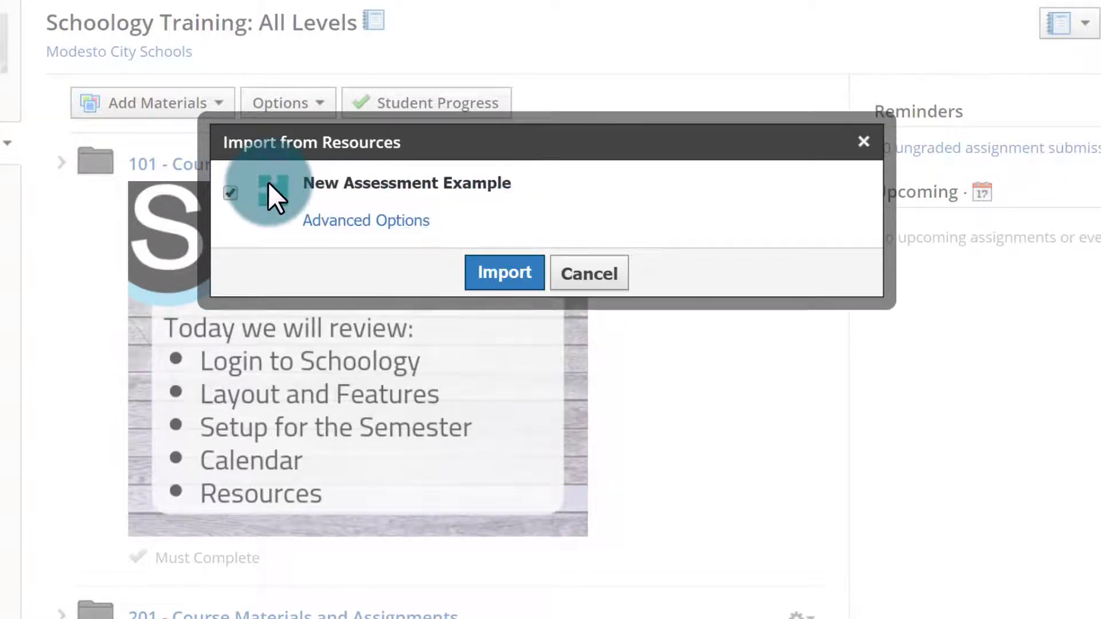
- Deselect New Assessment Example, show its advanced options, submit the import, and look through the course materials
click(229, 194)
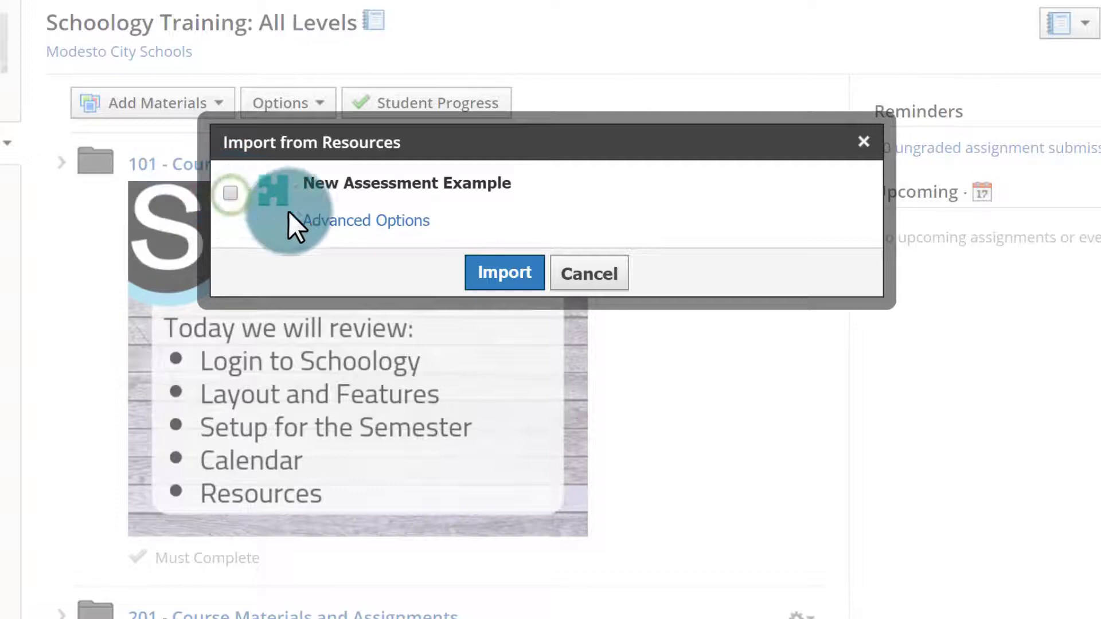
click(364, 222)
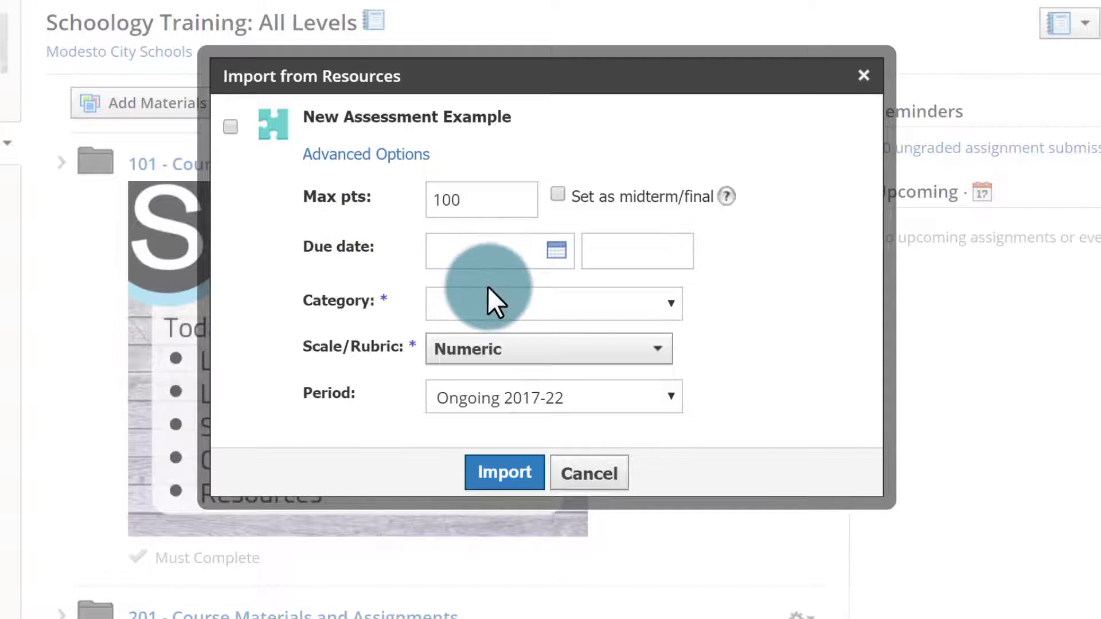
click(519, 471)
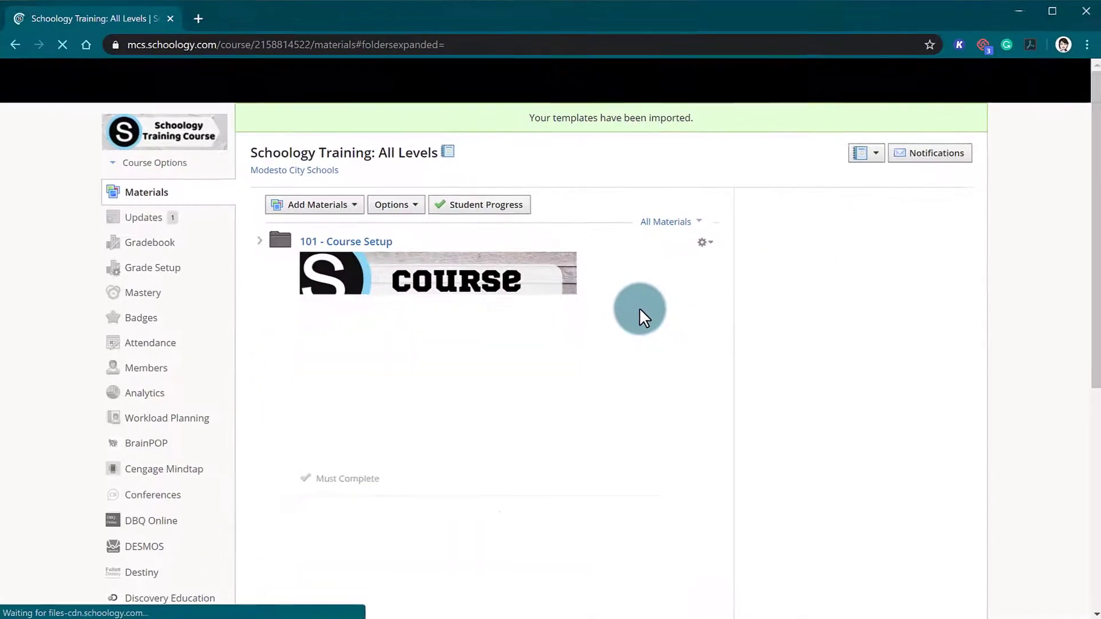
scroll(673, 327, down, 10)
scroll(638, 307, down, 3)
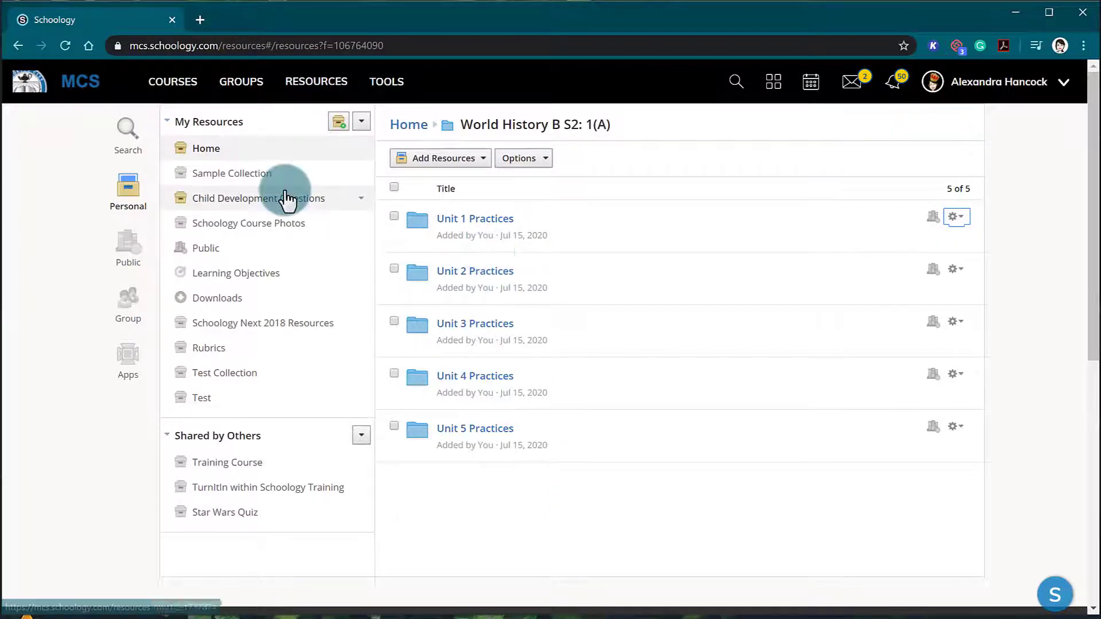
- Open the Schoology Training: All Levels course and start saving its Help and Resources folder to resources
click(167, 84)
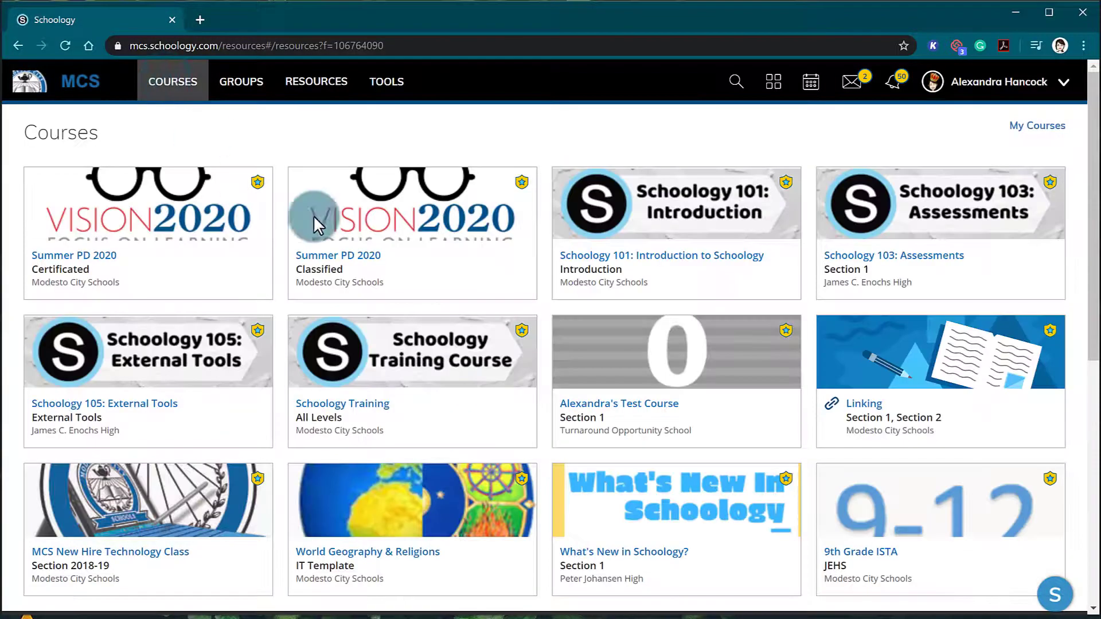
click(442, 360)
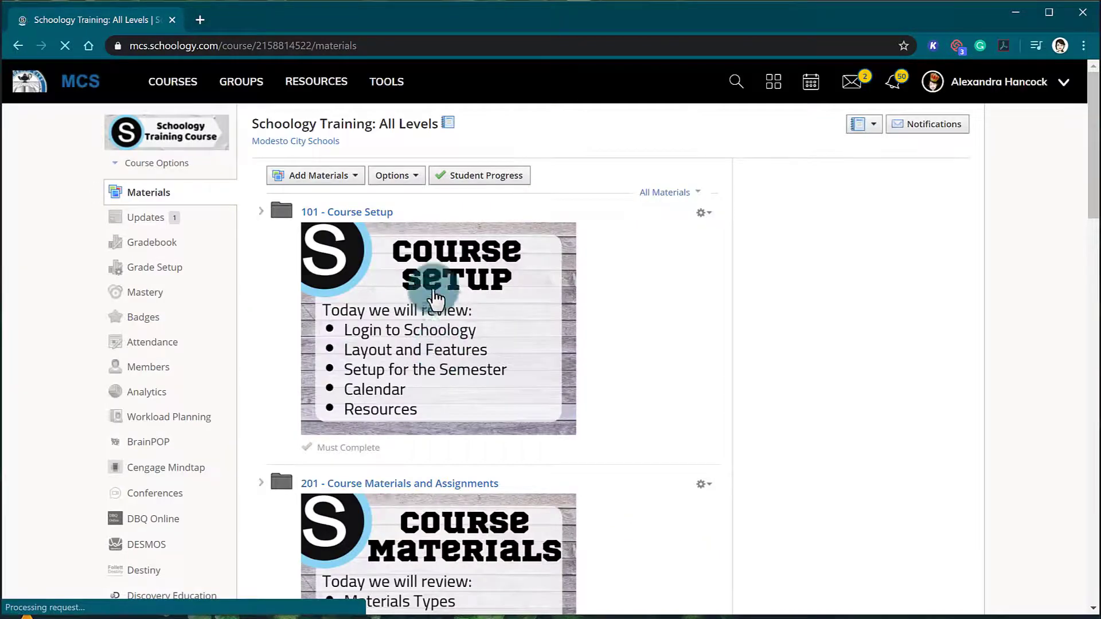
scroll(522, 287, down, 15)
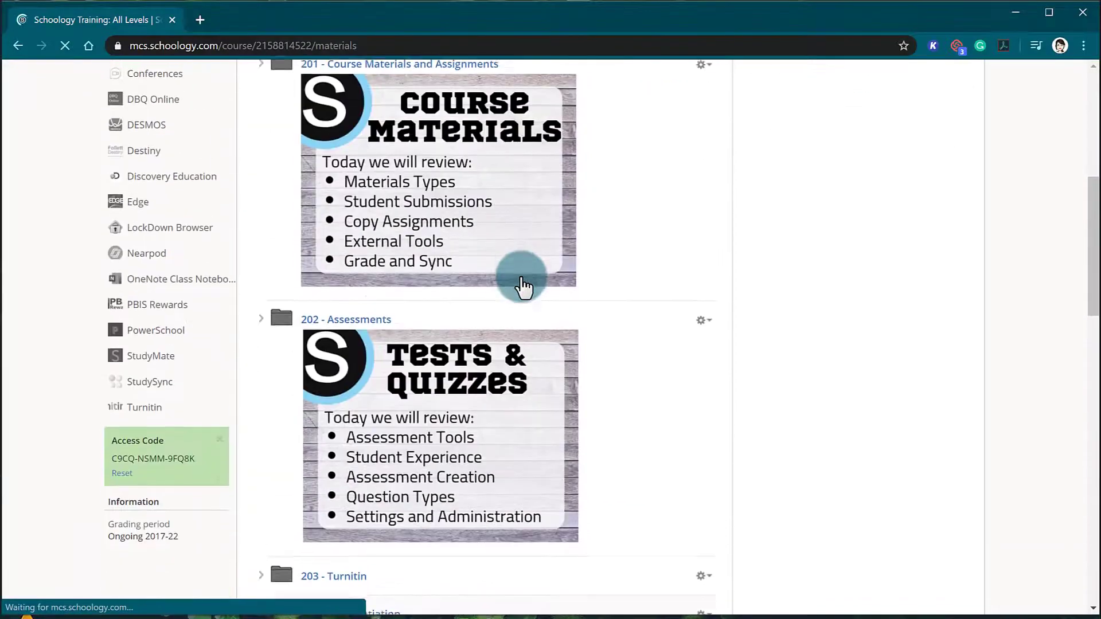
scroll(522, 287, down, 1)
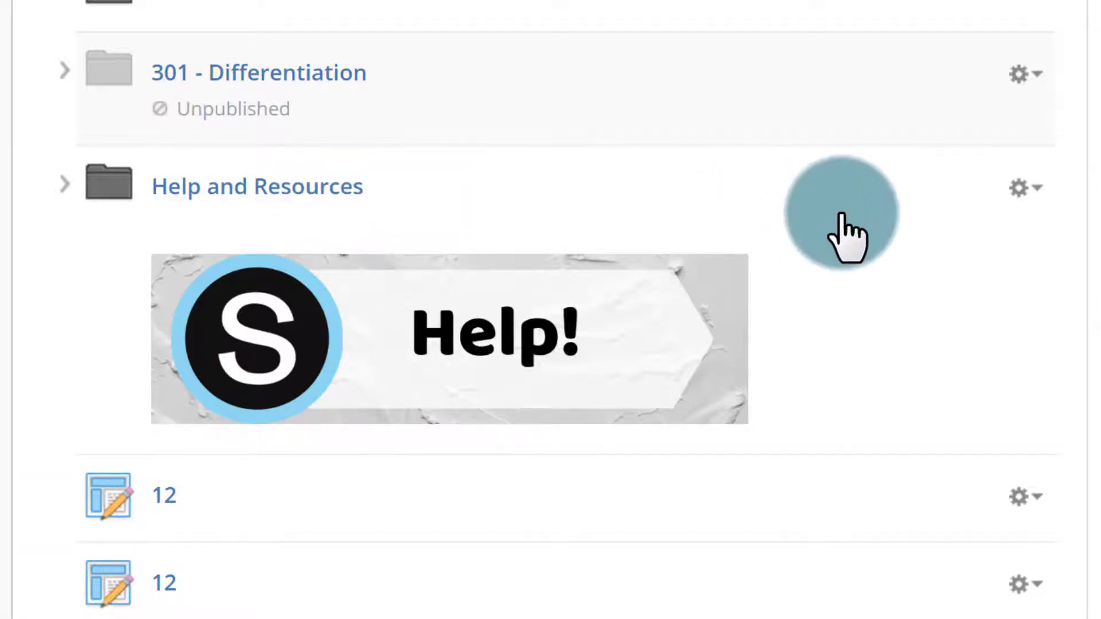
click(1032, 191)
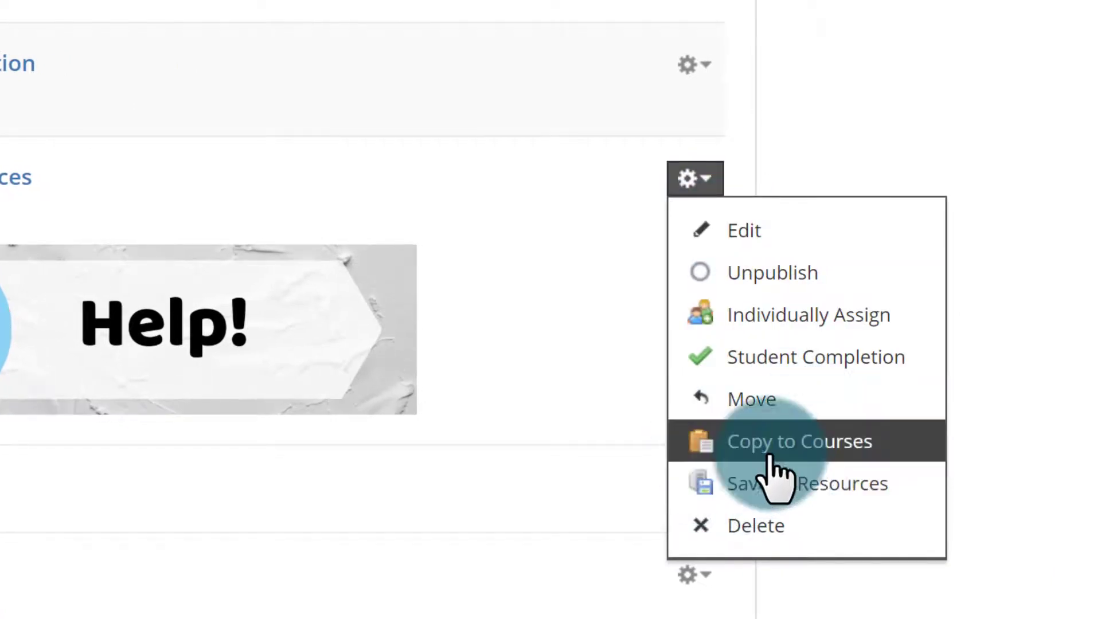
click(855, 484)
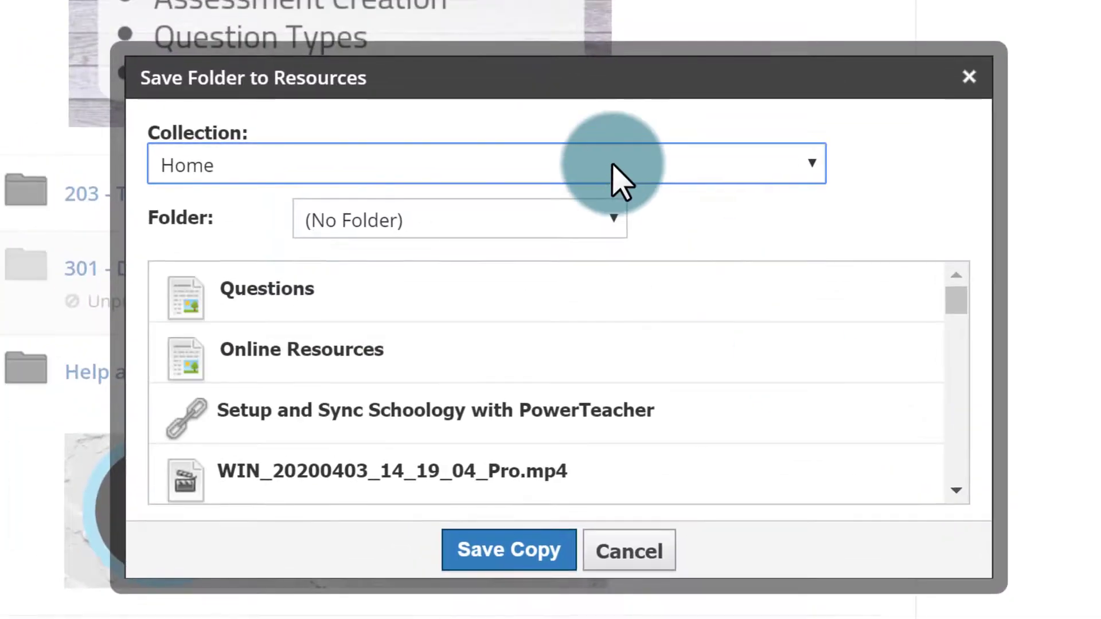
- Set the Help and Resources copy's destination to Sample Collection with no folder, and review the items included in it
click(335, 167)
click(354, 246)
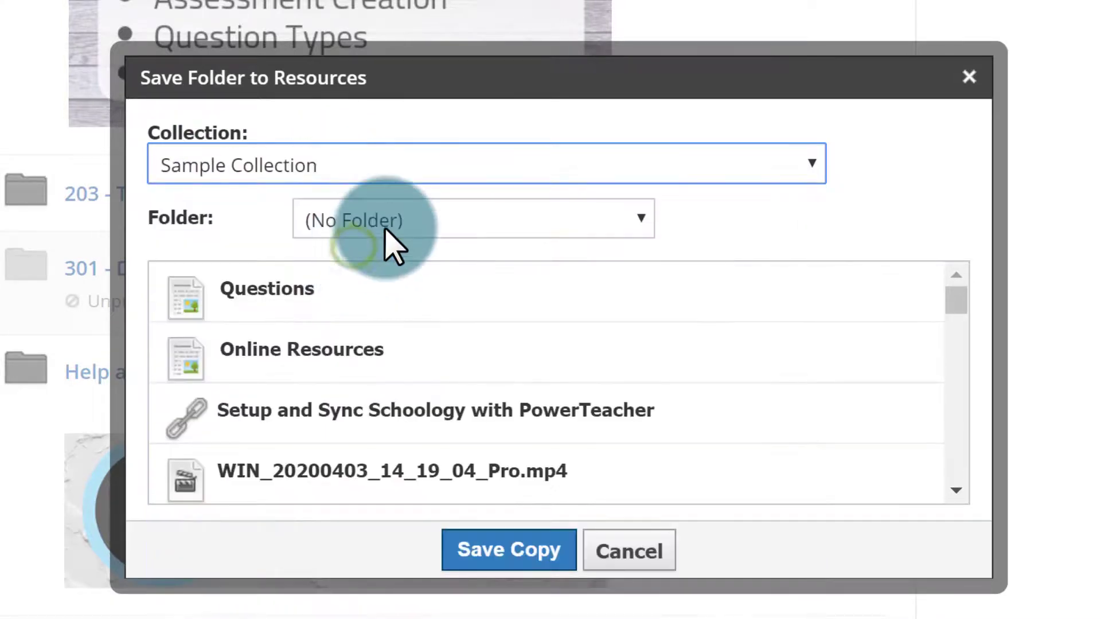
click(385, 230)
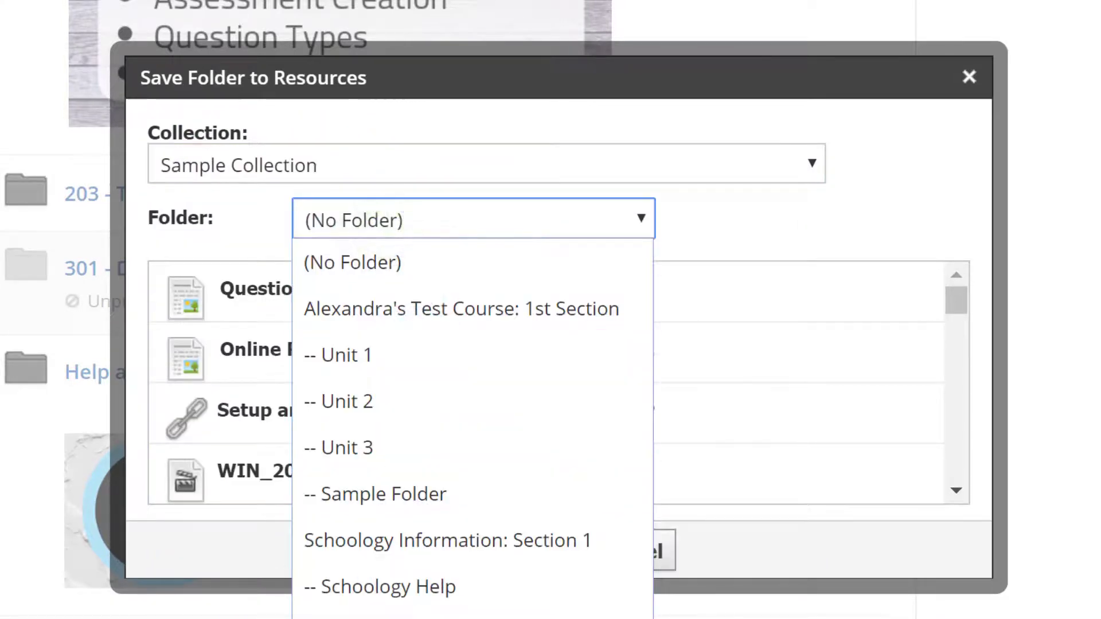
click(378, 270)
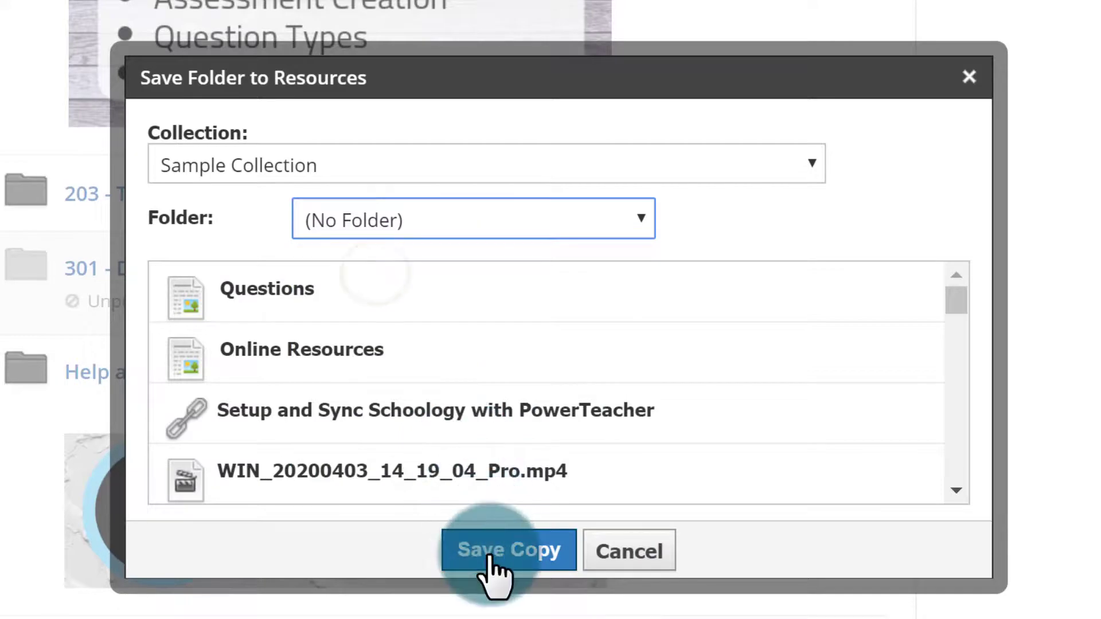
scroll(511, 375, down, 15)
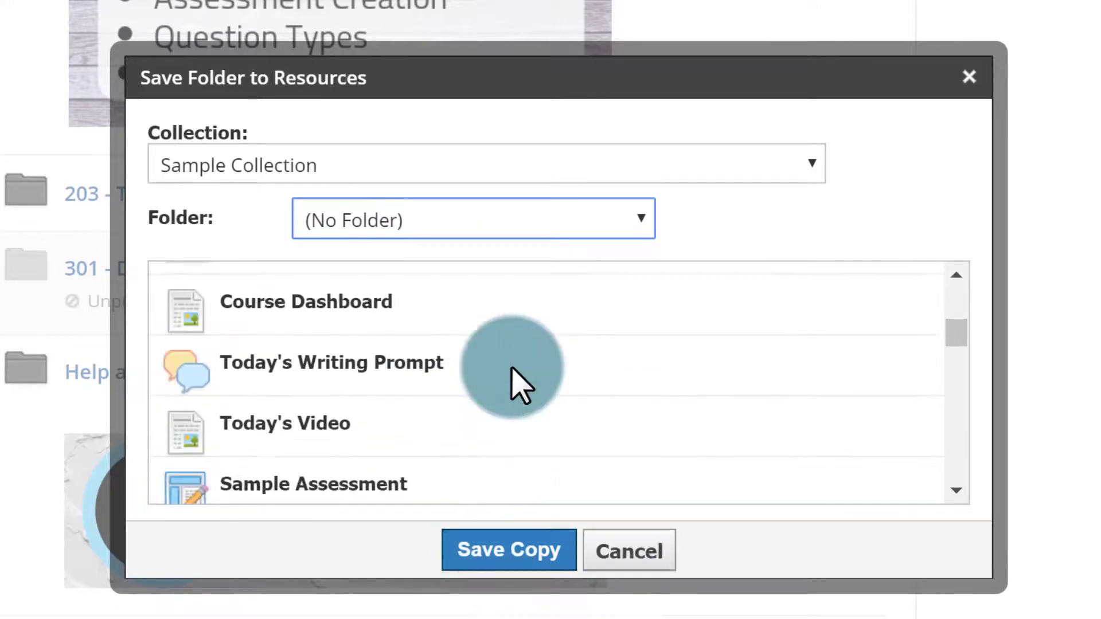
scroll(522, 385, down, 10)
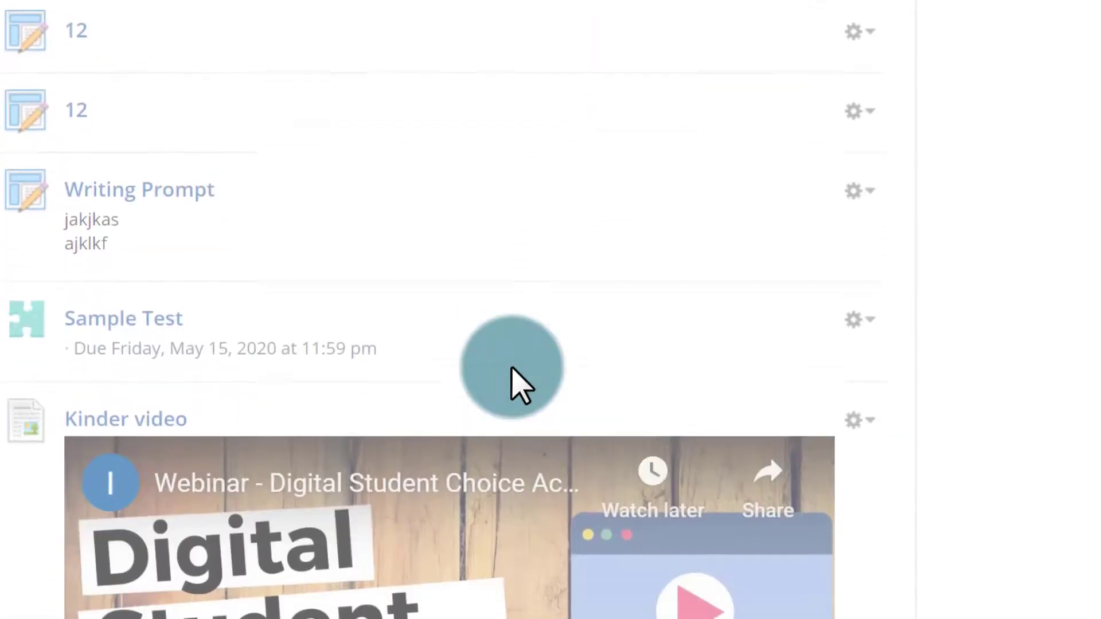
scroll(516, 382, up, 8)
scroll(568, 301, up, 15)
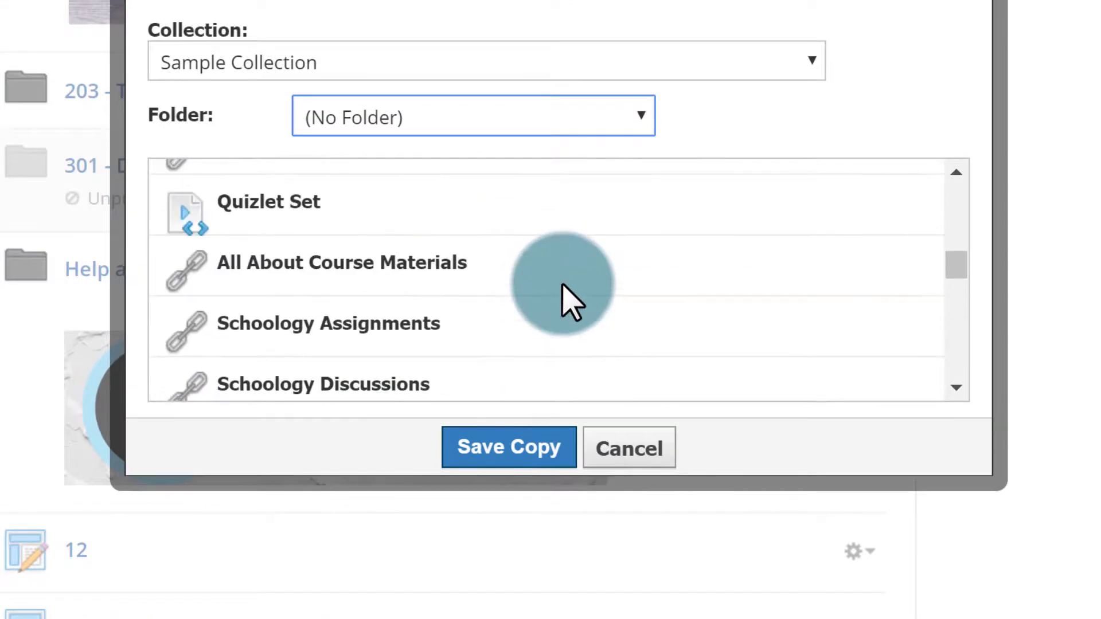